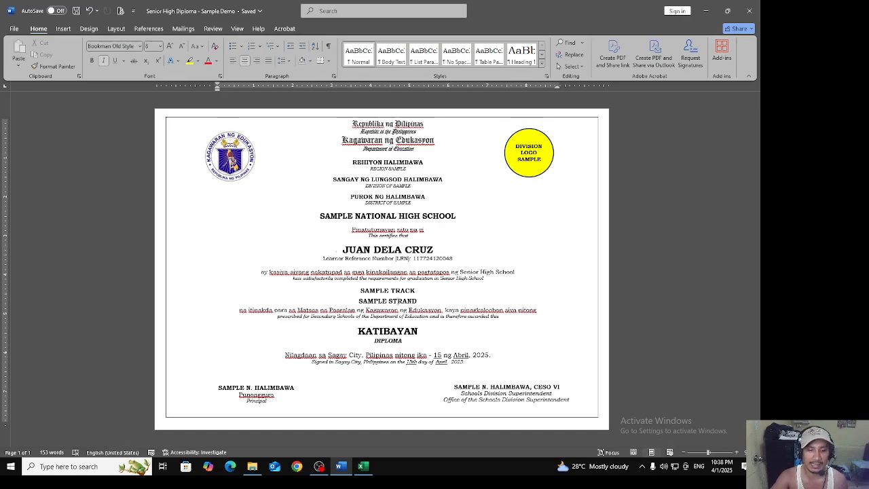
Switch to the Graduating Students workbook in Excel and examine its Learner Reference No., Full Name, Gender and Pronoun columns.
left_click(363, 466)
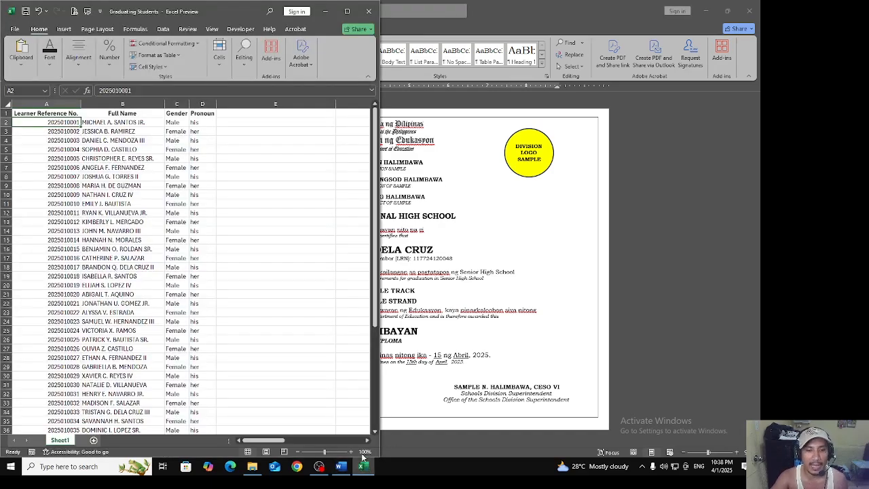
left_click(104, 203)
scroll(210, 246, "down", 5)
scroll(210, 246, "up", 5)
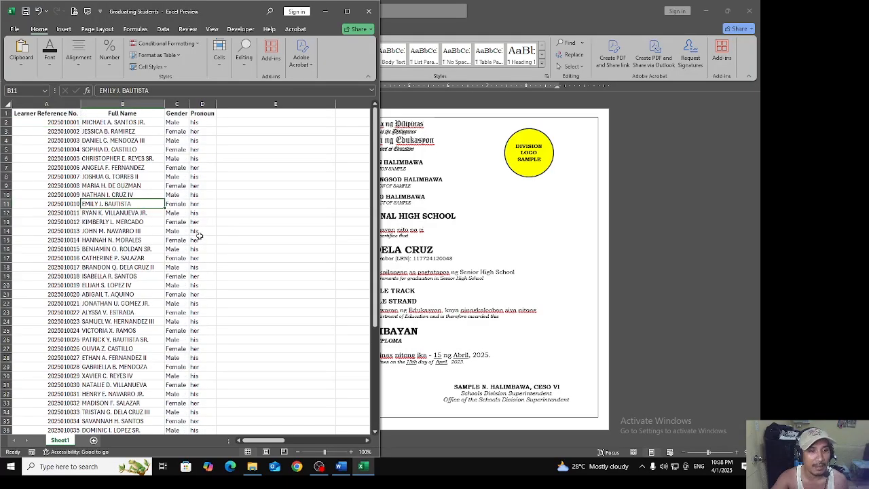
left_click(60, 103)
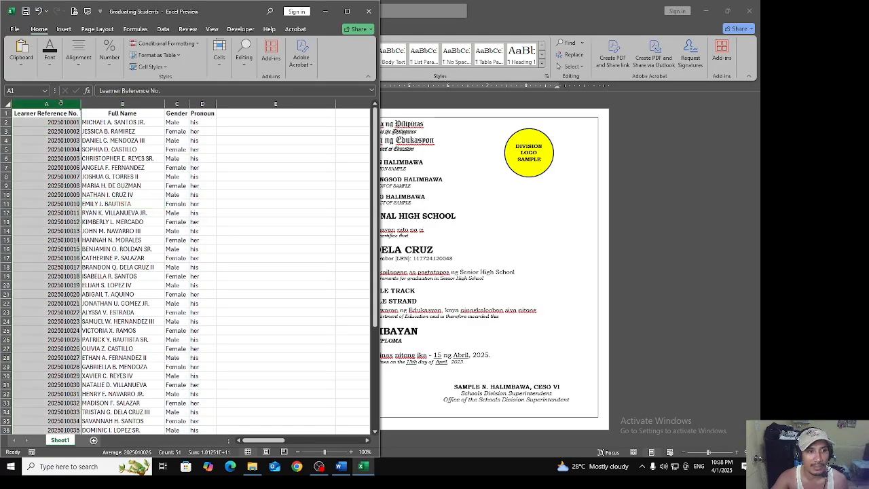
left_click(116, 104)
left_click(179, 103)
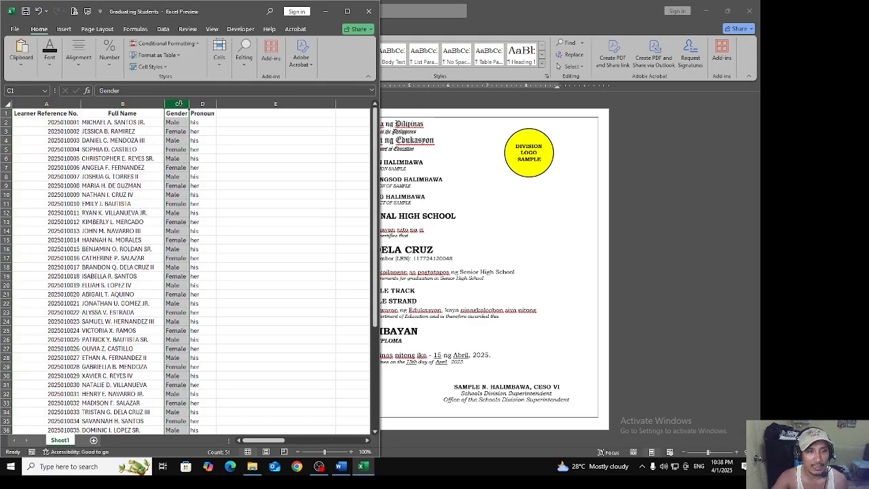
left_click(202, 103)
Change the header in cell A1 of the student list to LRN.
left_click(47, 114)
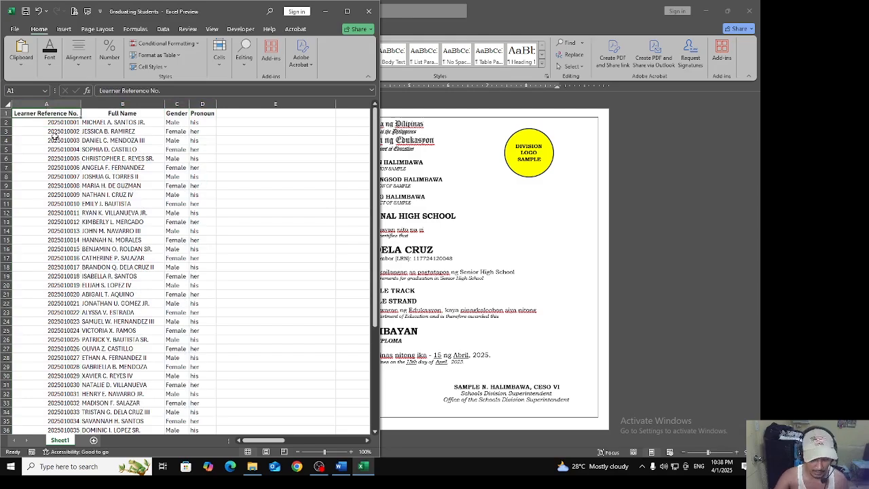
type("LRN")
key("Return")
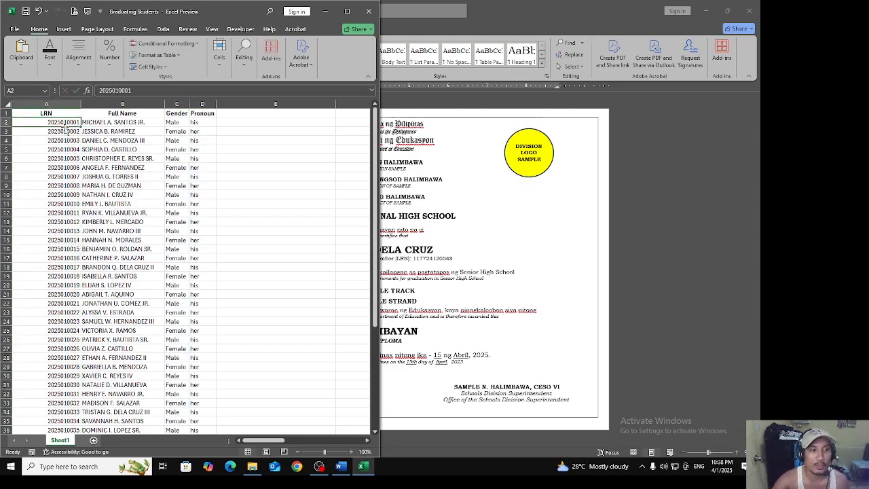
Examine the student name and LRN placeholders on the Word diploma, and check where the Graduating Students workbook in Excel is saved.
left_click(125, 113)
left_click(520, 224)
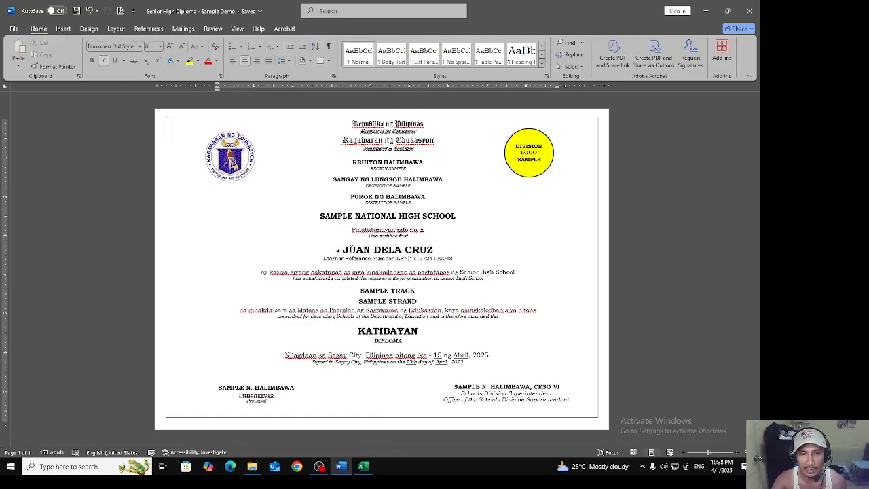
left_click_drag(341, 250, 453, 259)
left_click(414, 259)
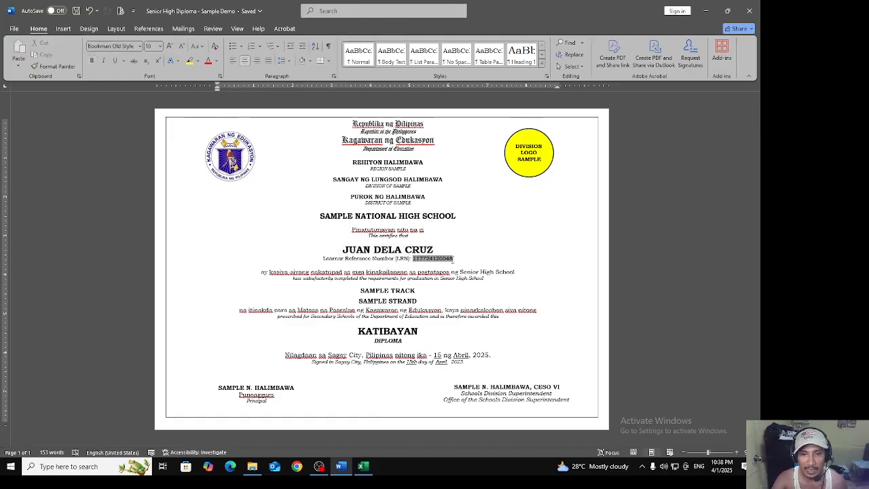
left_click(435, 295)
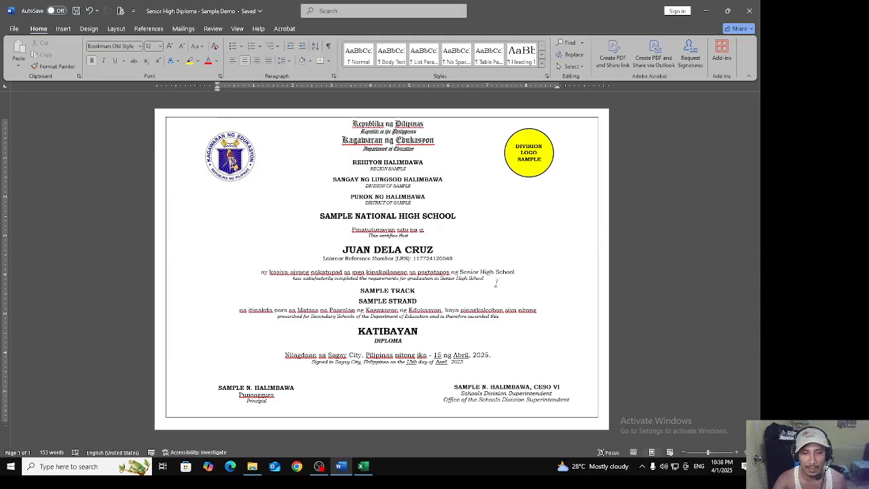
left_click(364, 466)
left_click(218, 194)
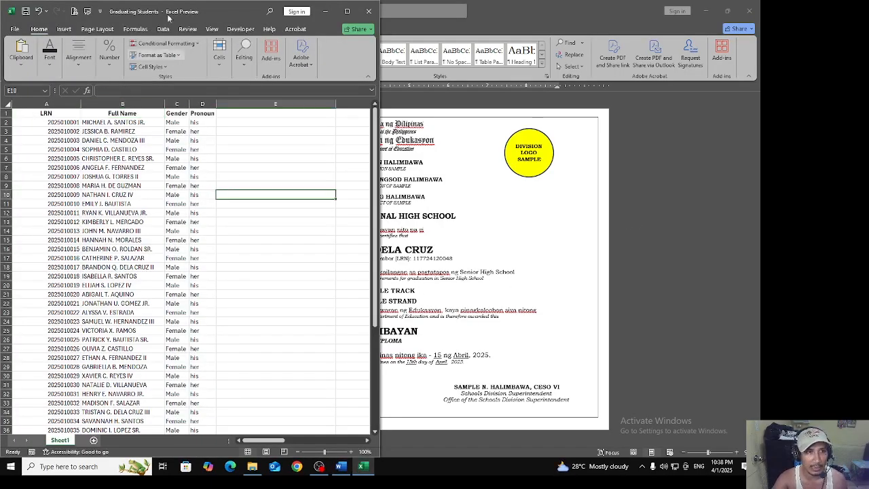
left_click_drag(204, 18, 222, 18)
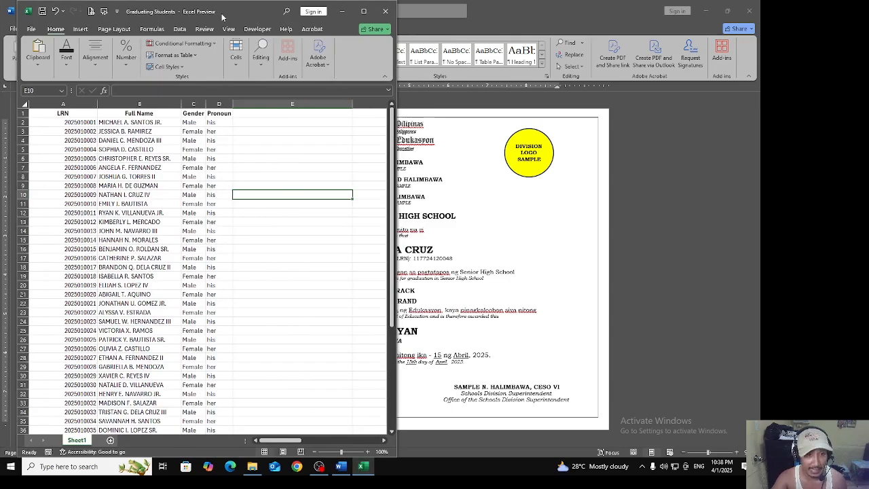
left_click(31, 28)
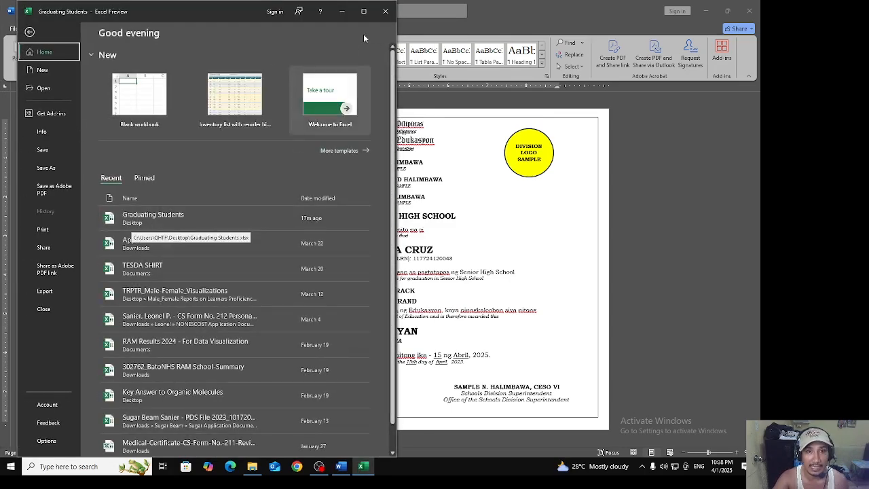
left_click(30, 32)
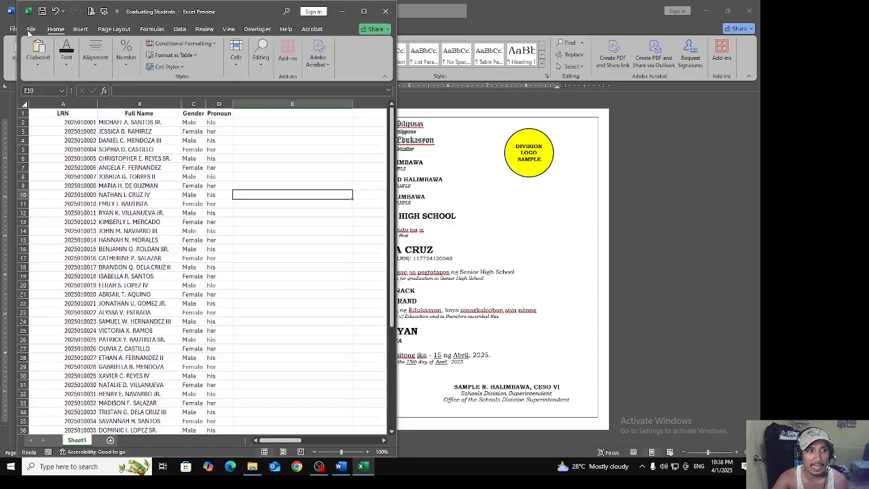
left_click(603, 145)
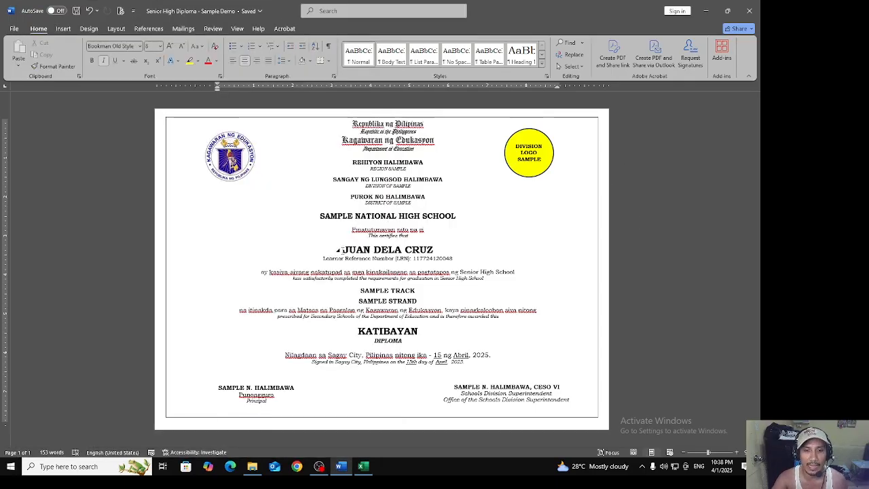
left_click_drag(338, 250, 440, 250)
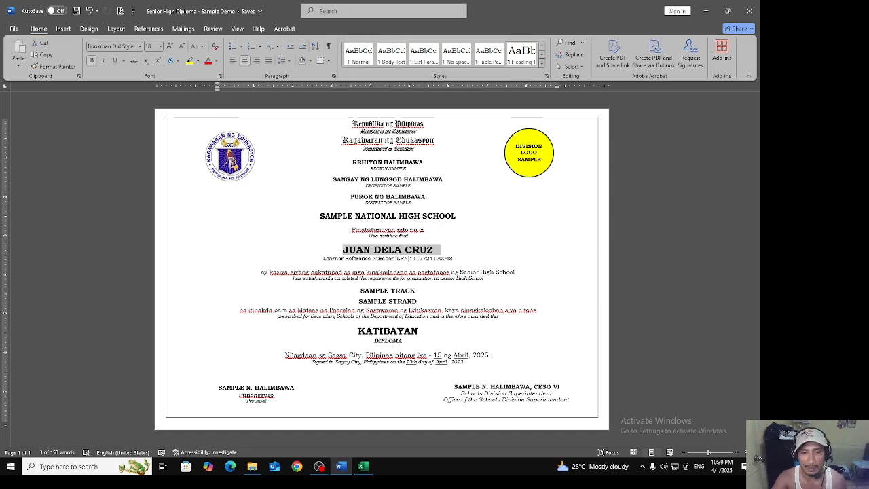
Arrange the Graduating Students workbook in Excel and the Word diploma side by side.
left_click(363, 466)
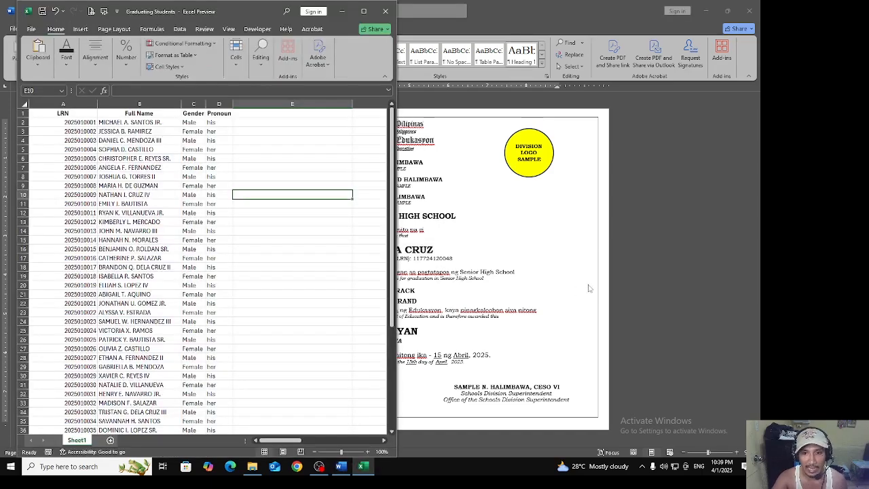
key("alt+Tab")
key("super+Right")
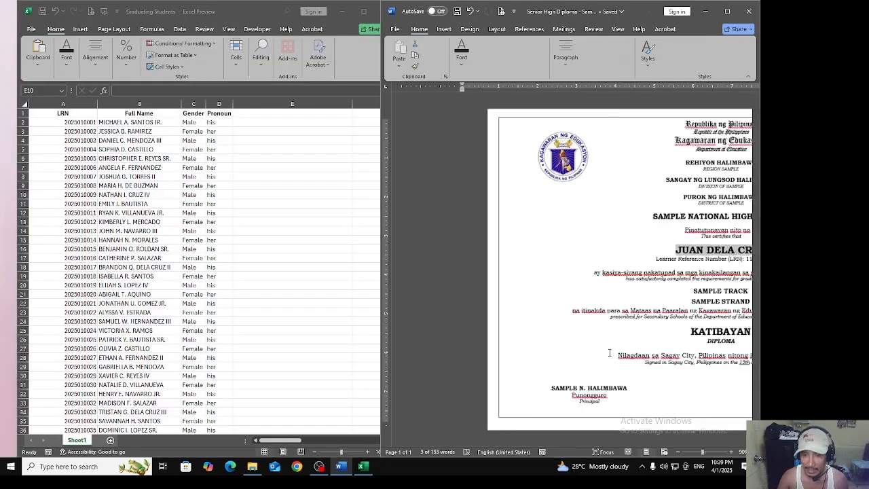
left_click(95, 163)
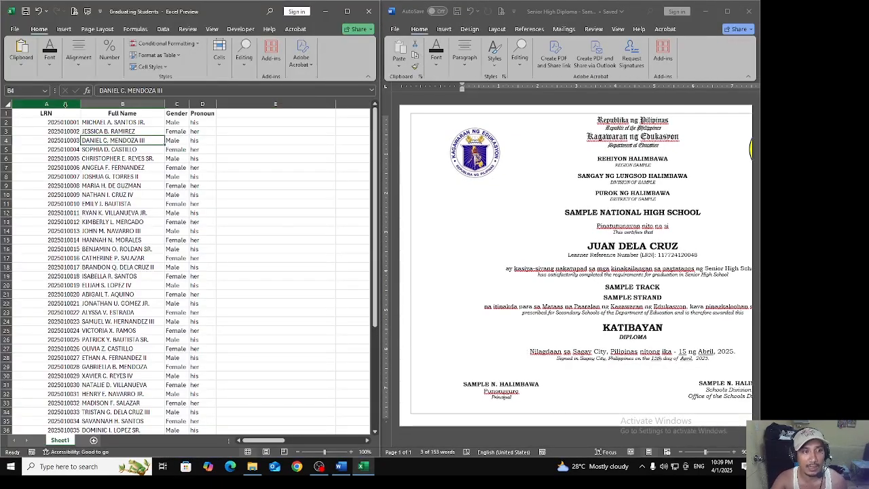
Compare the workbook's Full Name and LRN columns with the student name and LRN placeholders on the diploma.
left_click(115, 105)
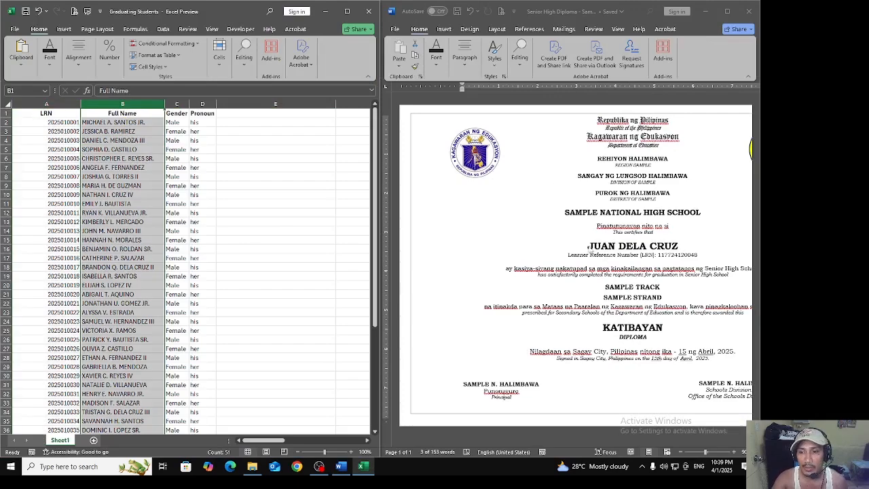
triple_click(591, 250)
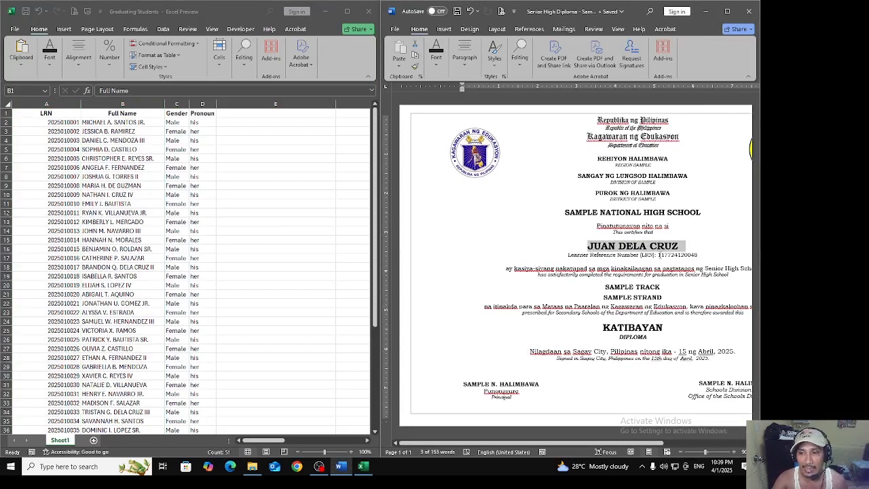
left_click_drag(659, 255, 697, 257)
left_click(597, 262)
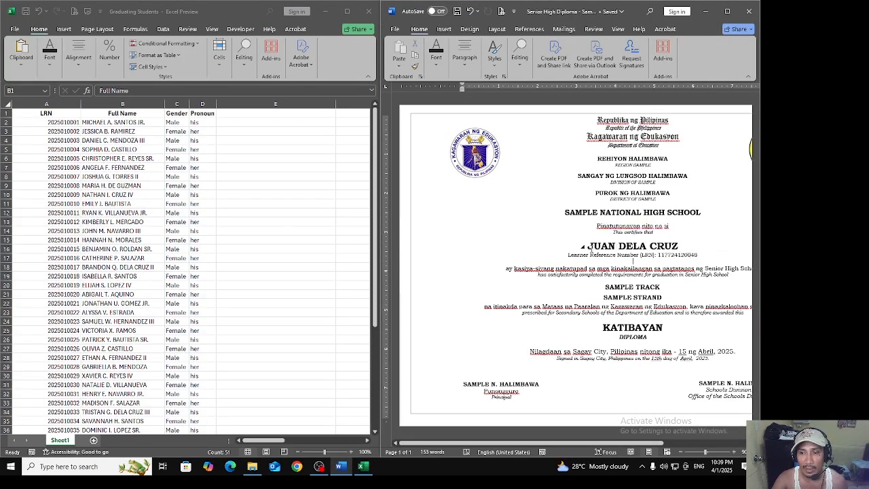
left_click_drag(611, 246, 678, 247)
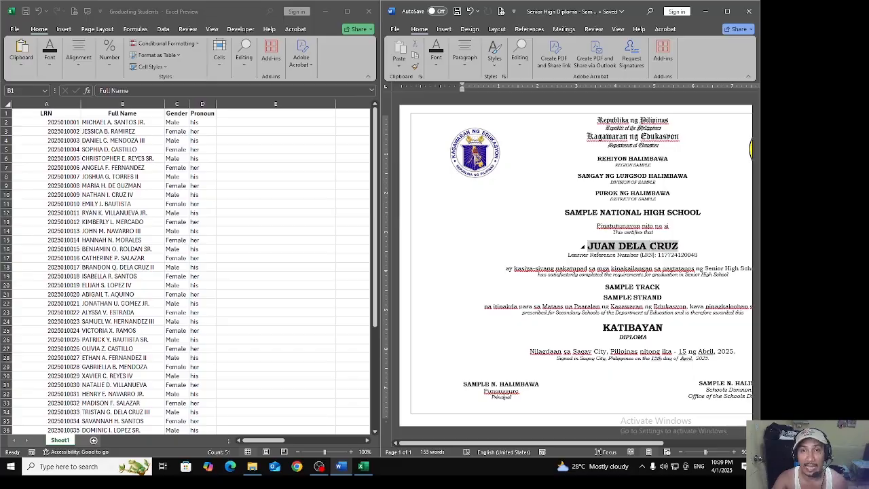
left_click(617, 263)
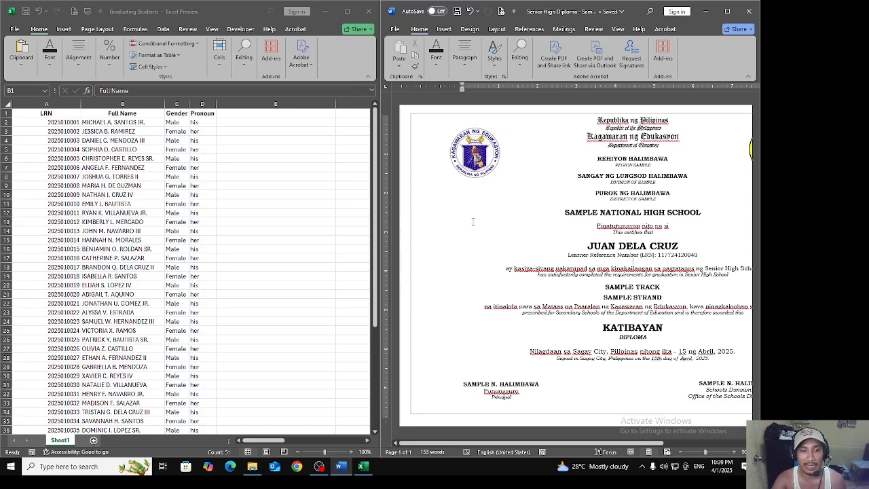
left_click(64, 131)
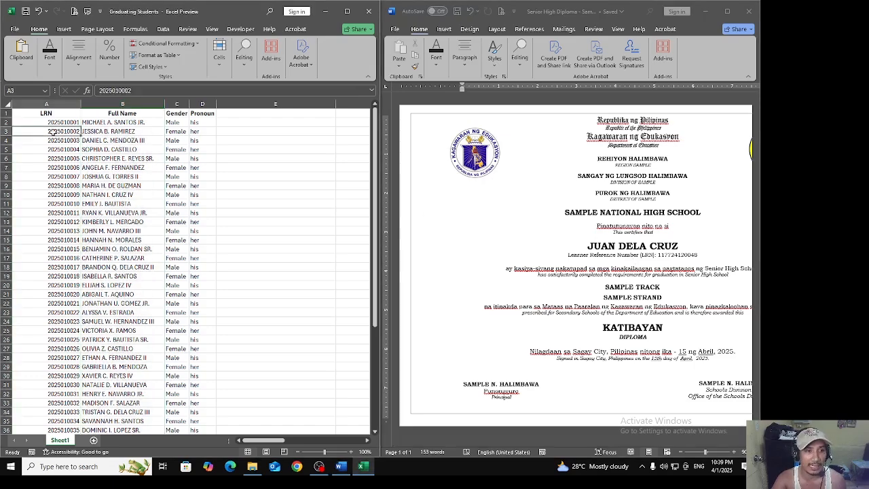
left_click(278, 205)
left_click(521, 209)
Maximize the Word diploma window and set its mail merge type to Normal Word Document.
left_click(728, 11)
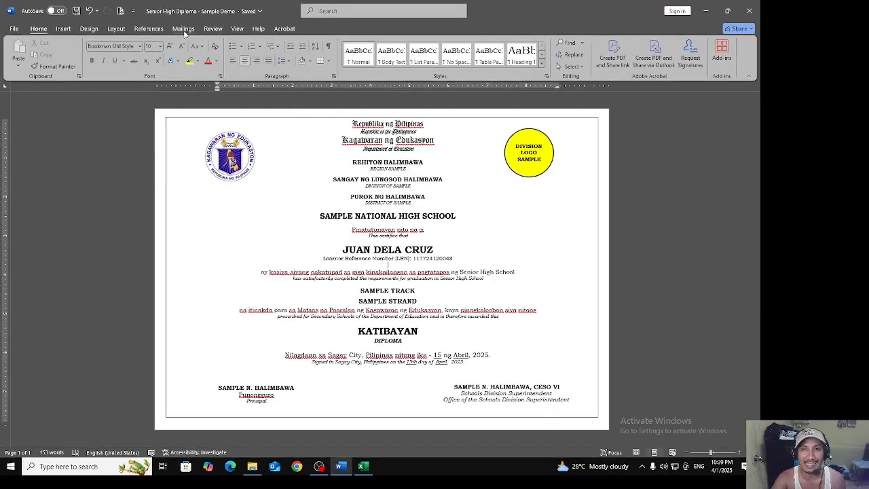
left_click(183, 30)
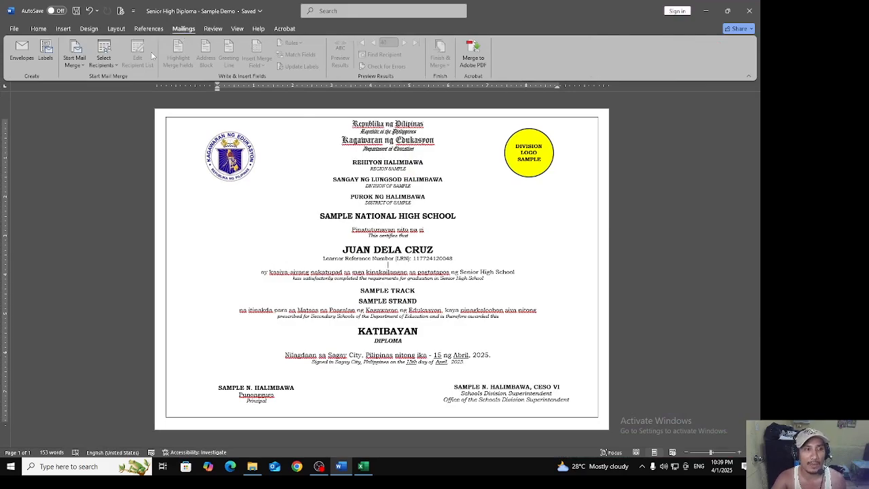
left_click(80, 67)
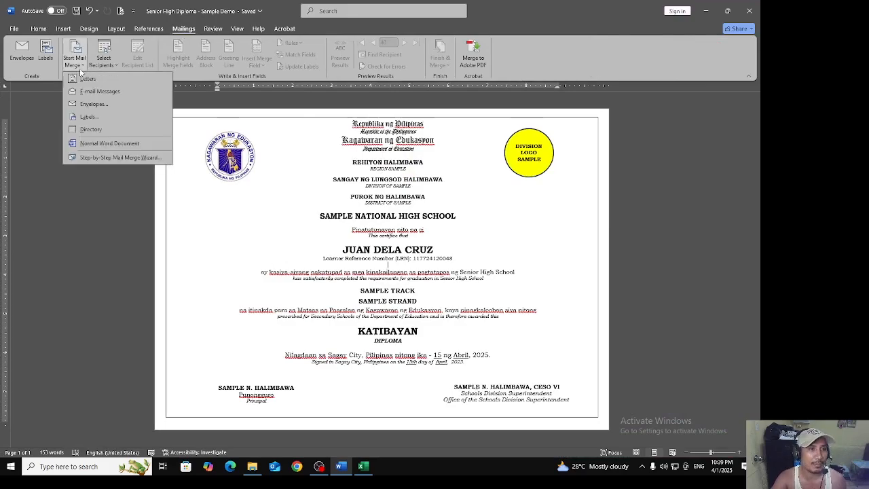
left_click(95, 143)
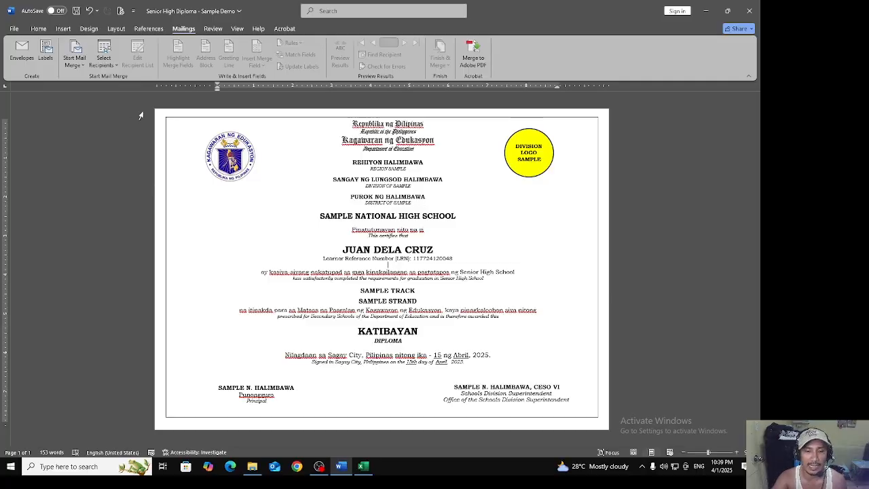
Use the existing Graduating Students workbook on the Desktop as the recipient list, with table Sheet1$ and first-row column headers.
left_click(106, 66)
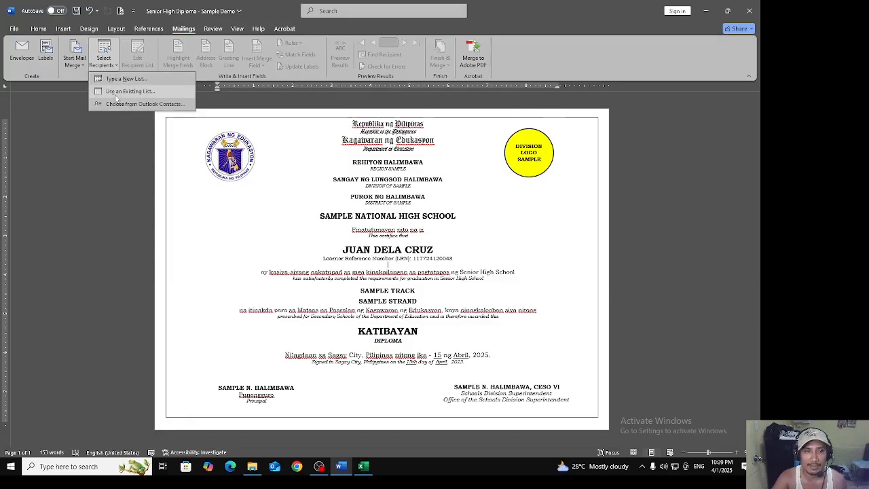
left_click(115, 96)
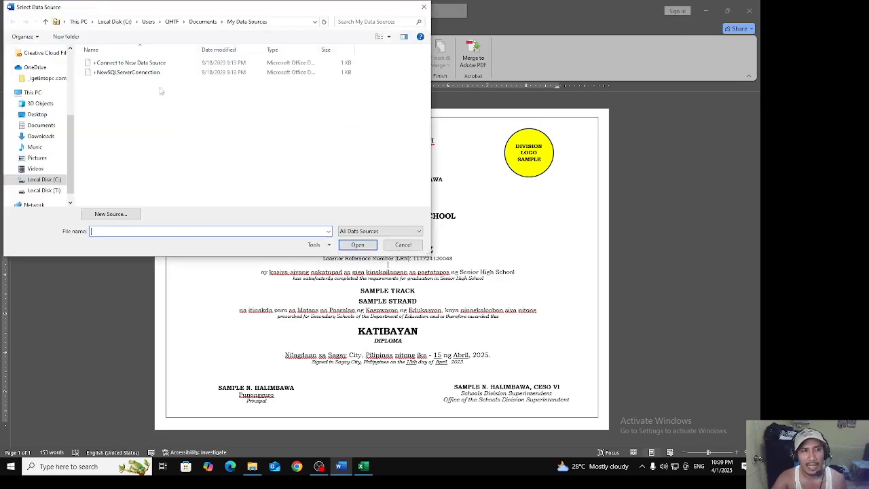
left_click_drag(71, 141, 72, 80)
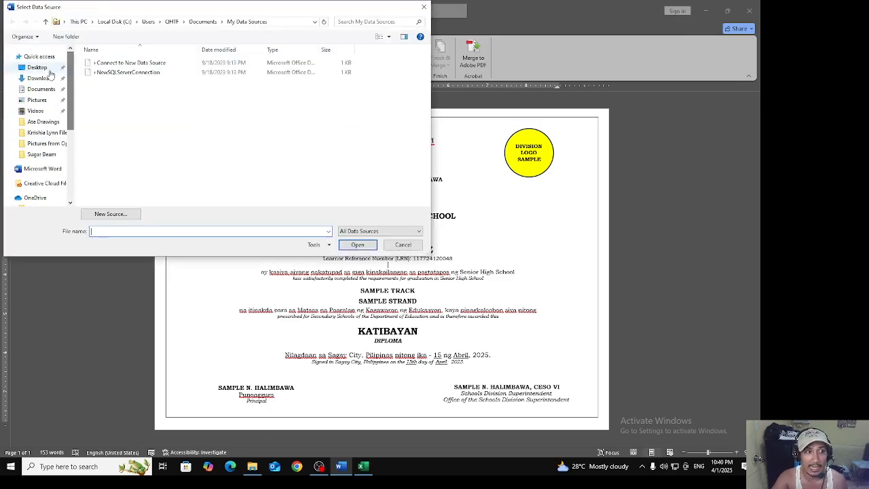
left_click(35, 68)
scroll(298, 116, "down", 3)
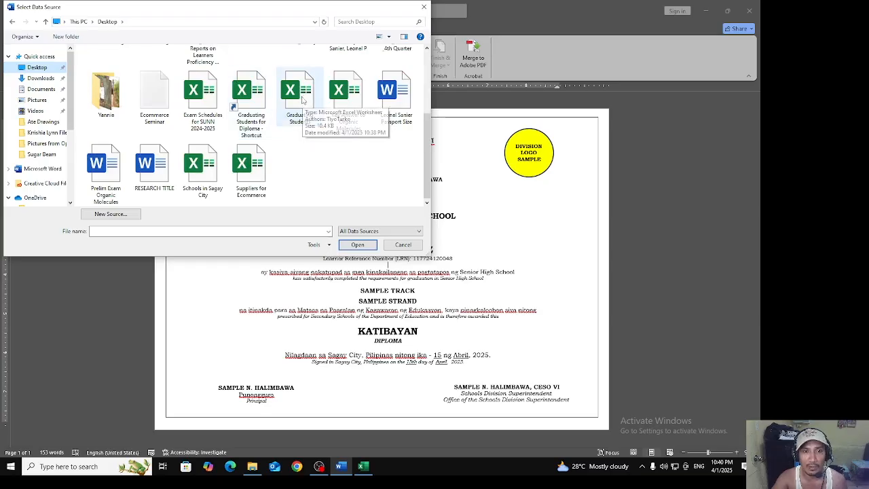
double_click(302, 100)
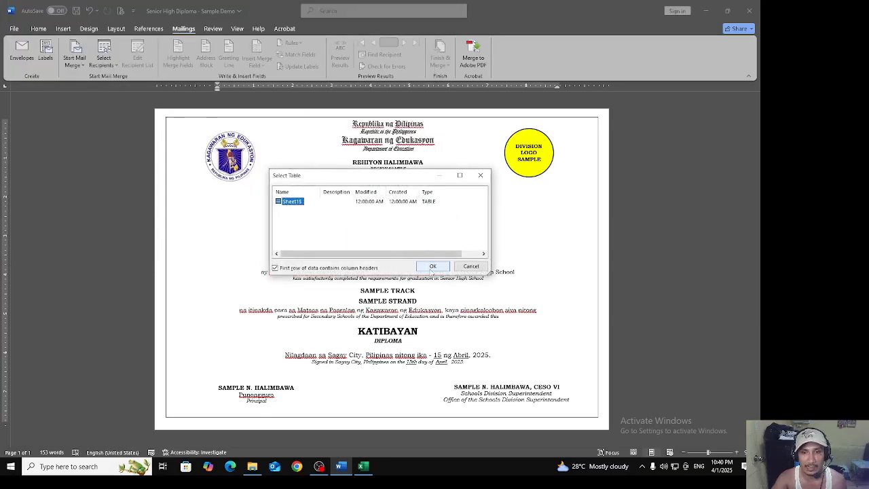
left_click(432, 268)
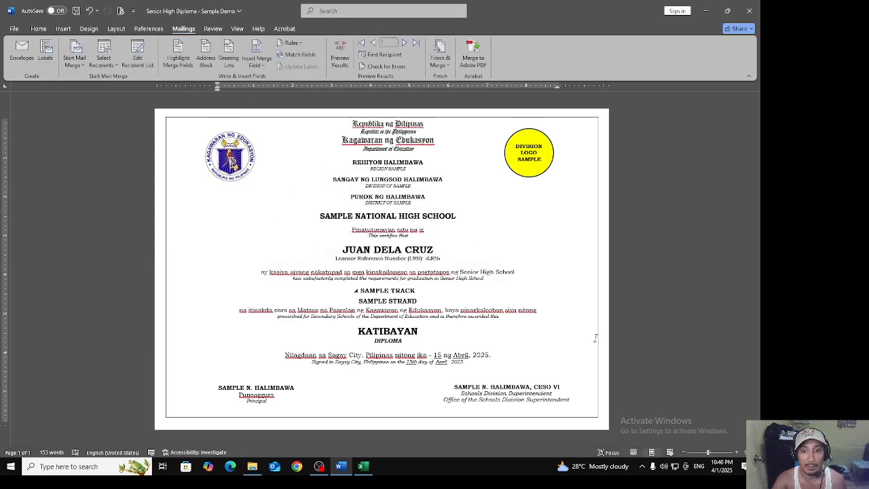
Check the Graduating Students list in Excel and locate the LRN placeholder on the Word diploma.
left_click(363, 466)
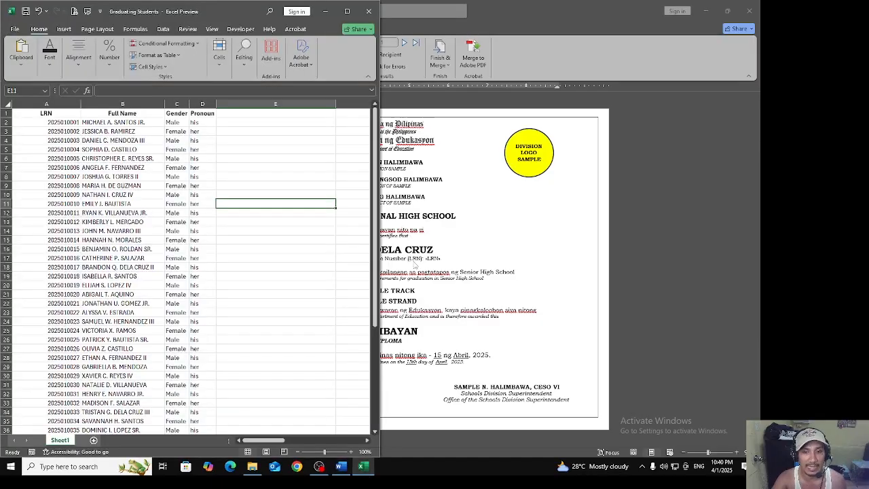
left_click(535, 237)
left_click(428, 259)
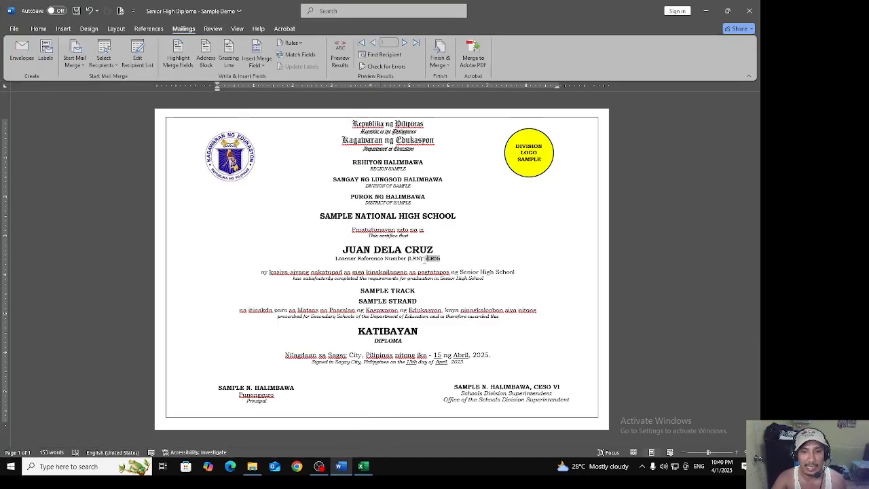
double_click(432, 259)
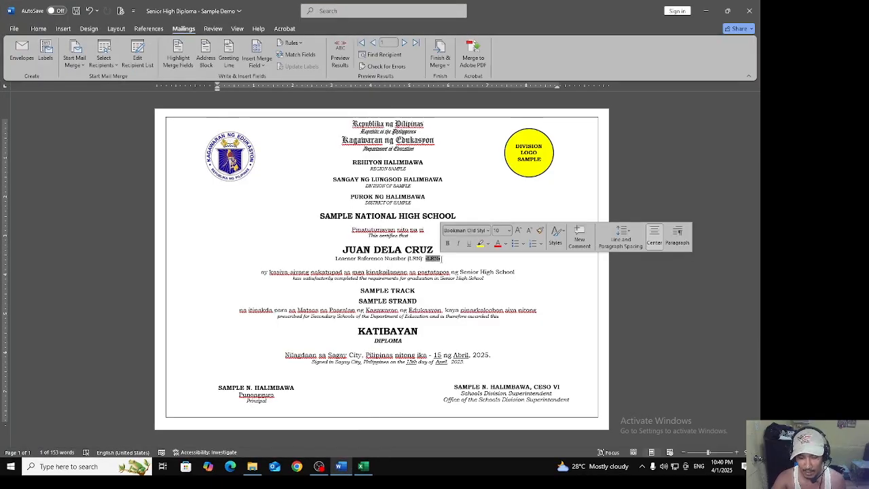
left_click(452, 272)
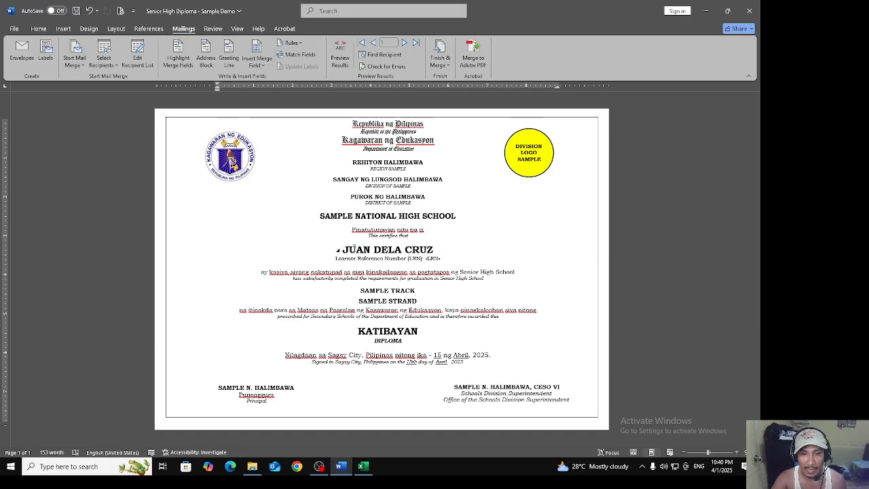
Replace the sample student name on the diploma with the Full_Name merge field.
left_click_drag(342, 250, 441, 250)
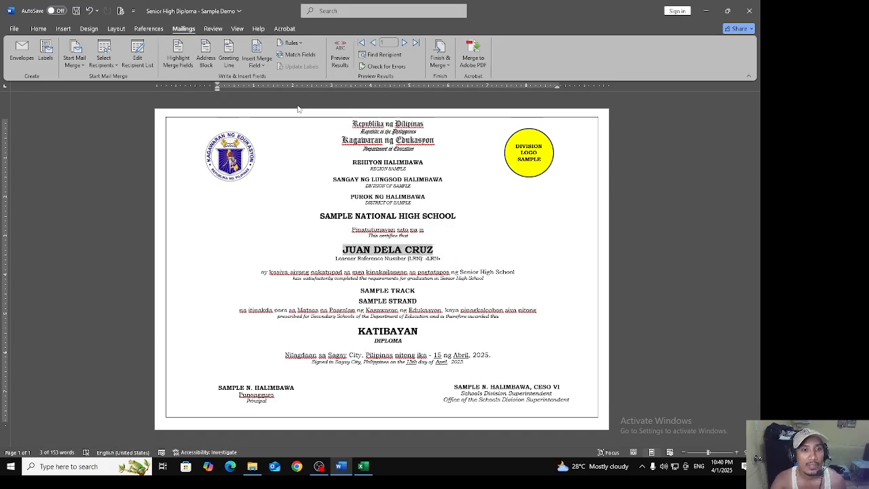
left_click(263, 67)
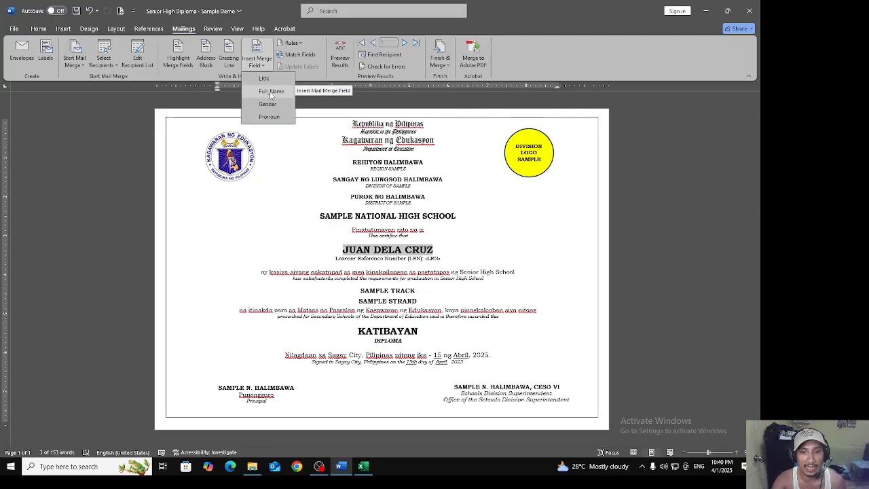
left_click(271, 94)
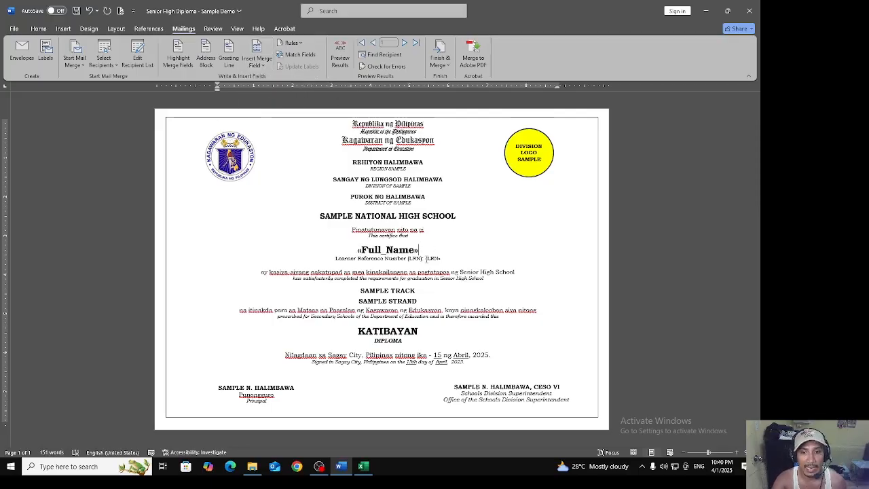
Replace the placeholder after Learner Reference Number (LRN) with the LRN merge field.
left_click_drag(426, 259, 440, 259)
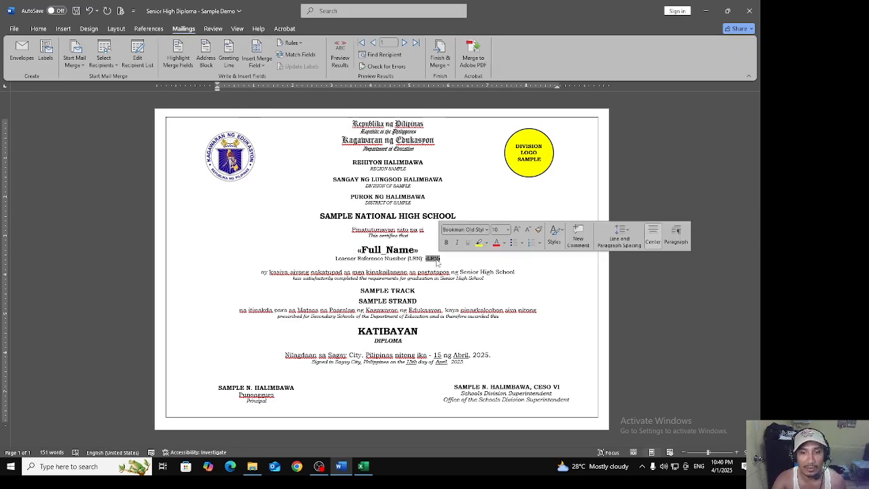
left_click(258, 65)
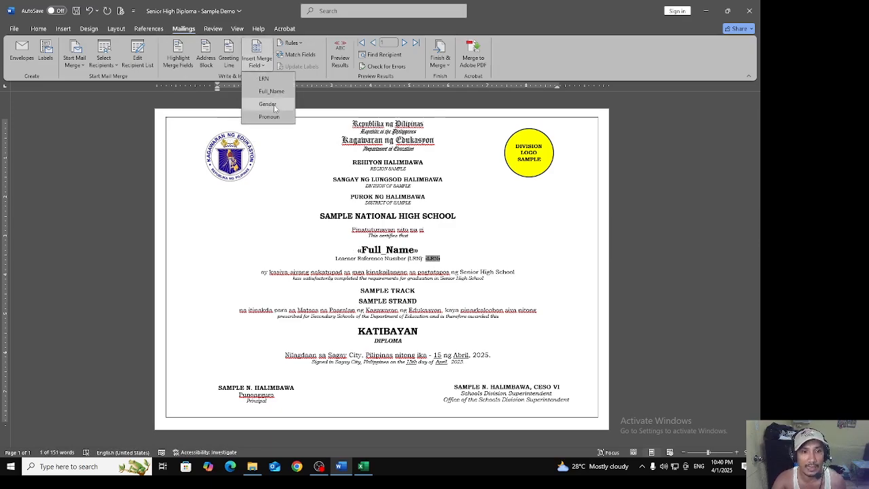
left_click(267, 80)
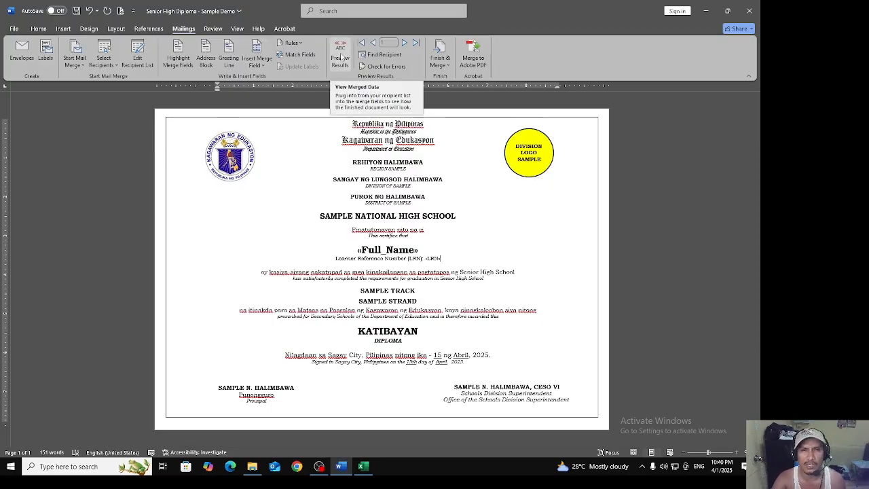
Preview the merged diplomas, browsing forward through the first six records and backward from the last record to record 46.
left_click(341, 59)
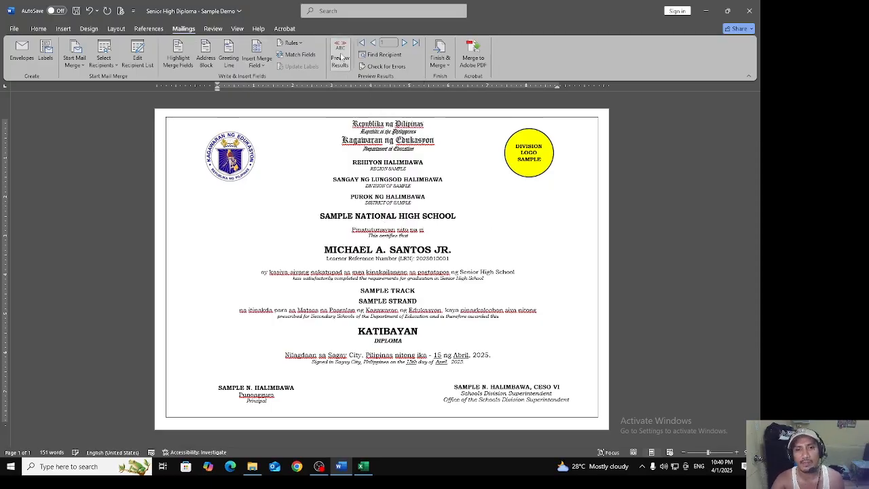
left_click(404, 43)
left_click(405, 43)
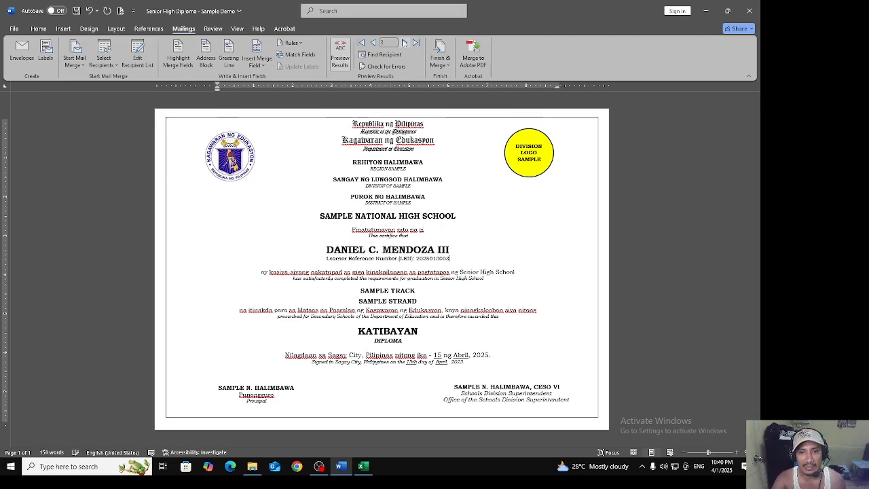
left_click(404, 43)
left_click(404, 42)
left_click(404, 42)
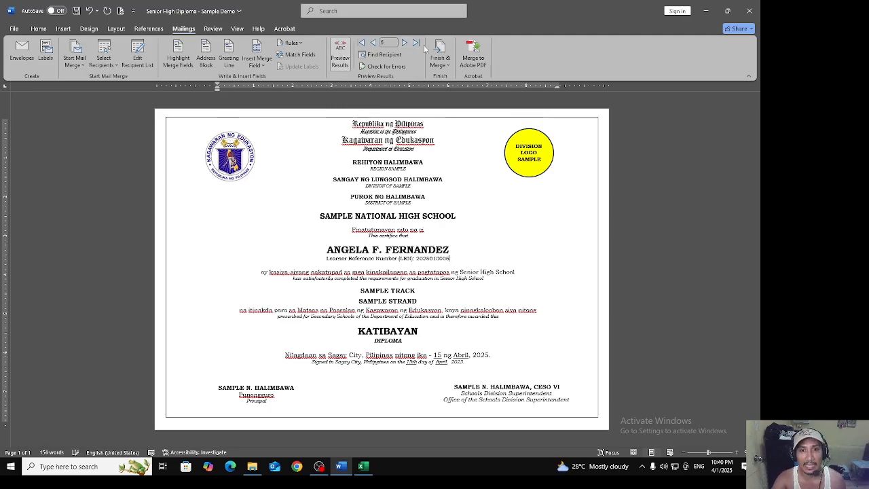
left_click(415, 43)
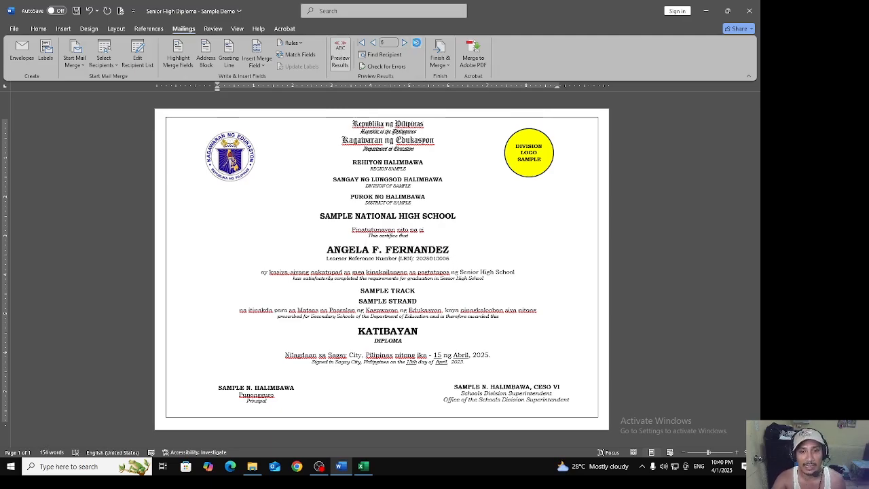
left_click(373, 43)
left_click(373, 42)
left_click(373, 43)
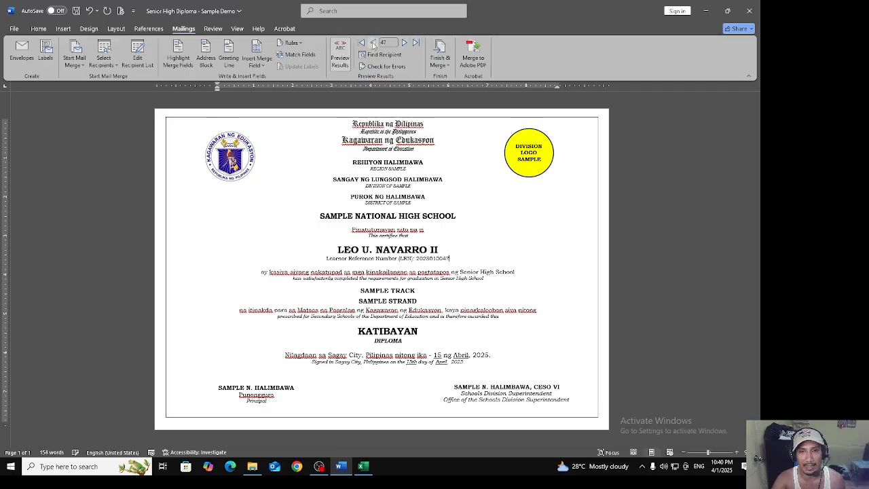
left_click(373, 42)
left_click(373, 43)
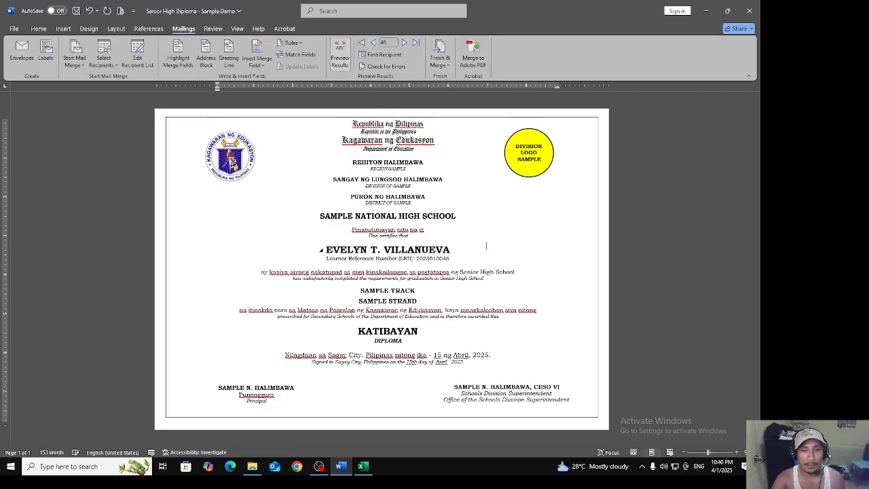
Finish the merge by printing all records with Microsoft Print to PDF as the printer.
left_click(441, 63)
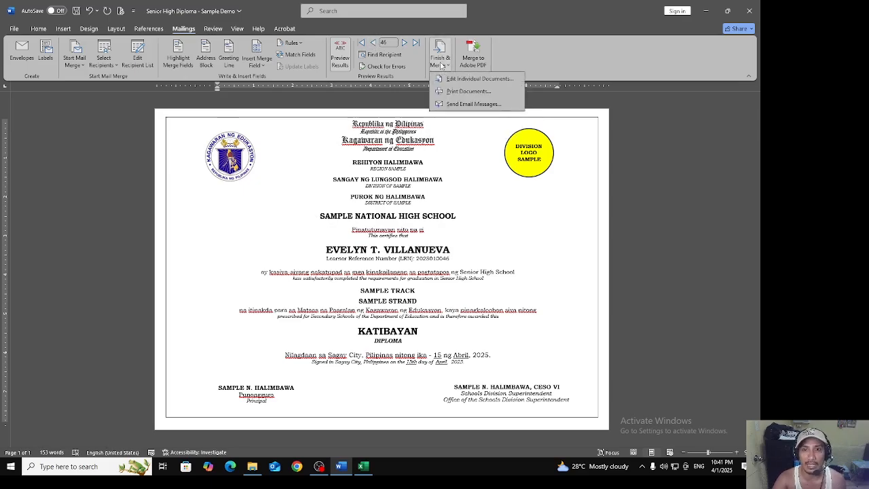
left_click(459, 92)
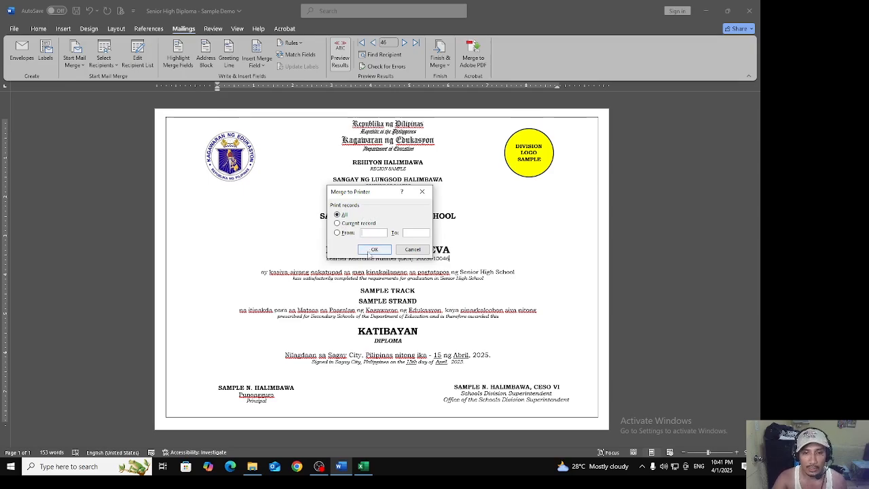
left_click(370, 250)
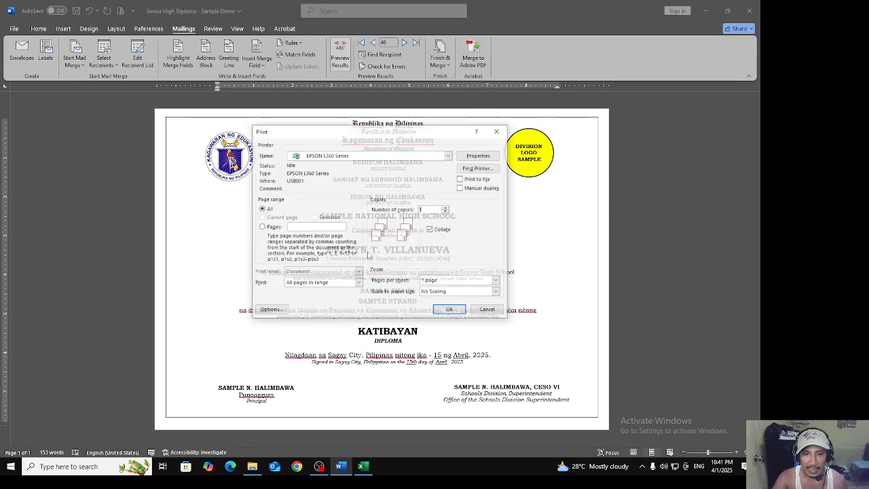
left_click(449, 156)
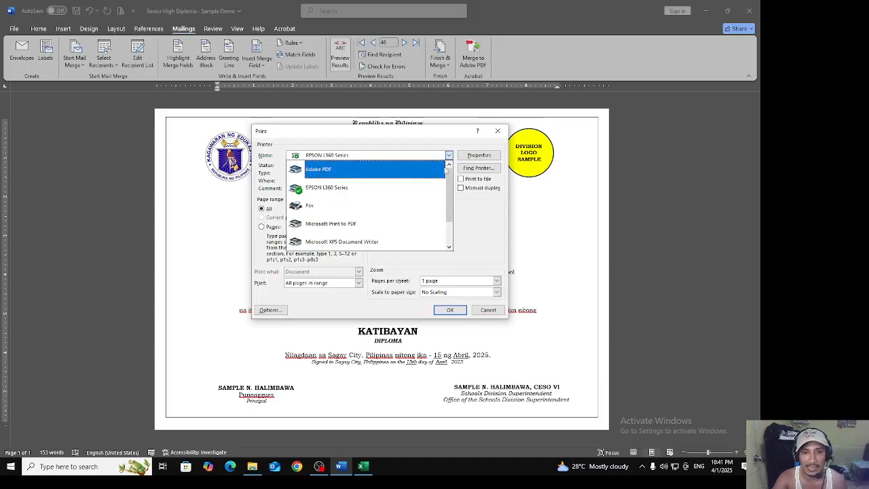
scroll(349, 207, "down", 1)
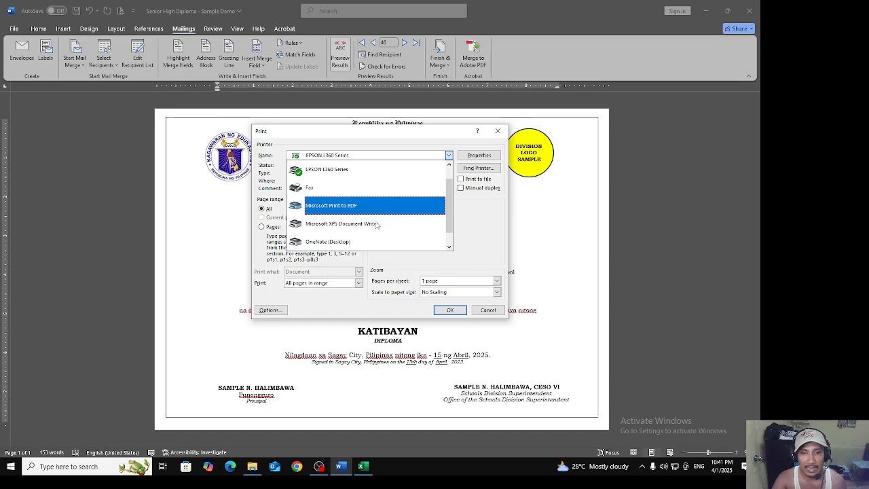
key("Return")
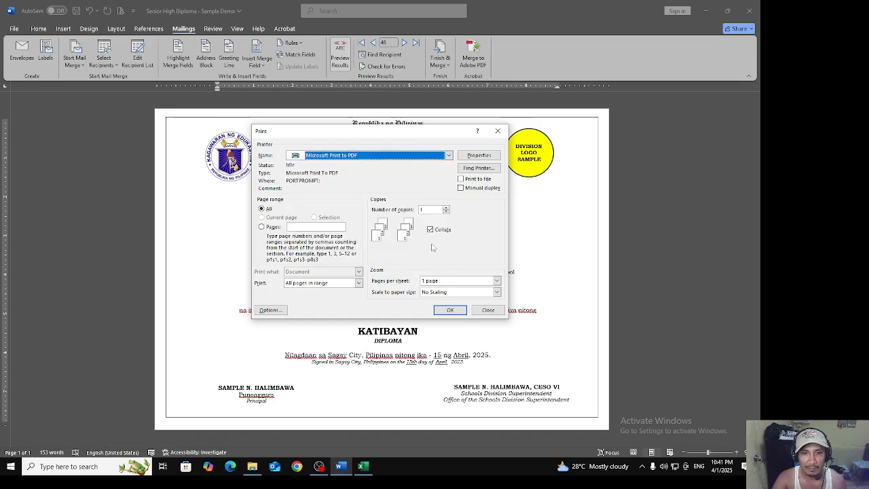
left_click(449, 310)
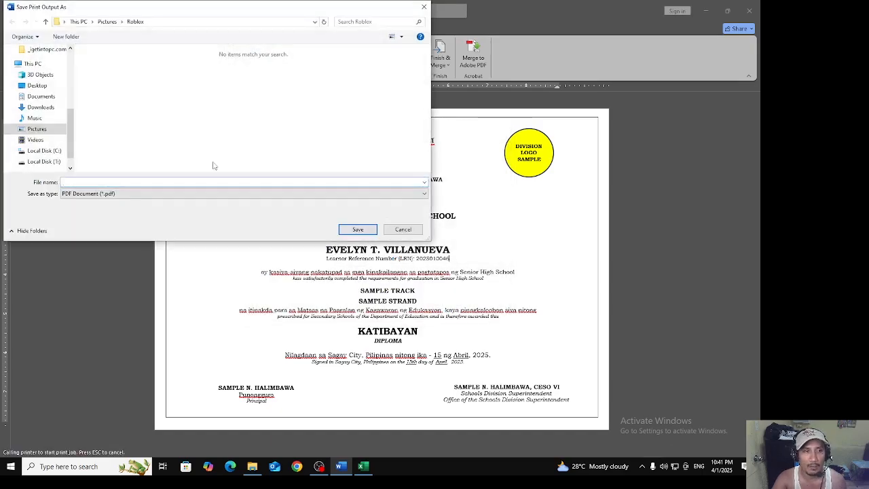
Save the print output on the Desktop as a PDF named "Diploma 2024 -2025".
scroll(41, 109, "up", 1)
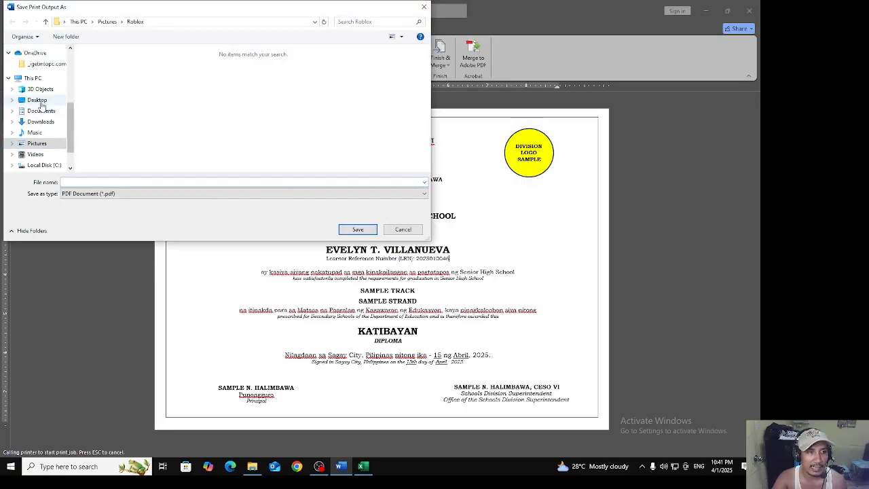
left_click(37, 99)
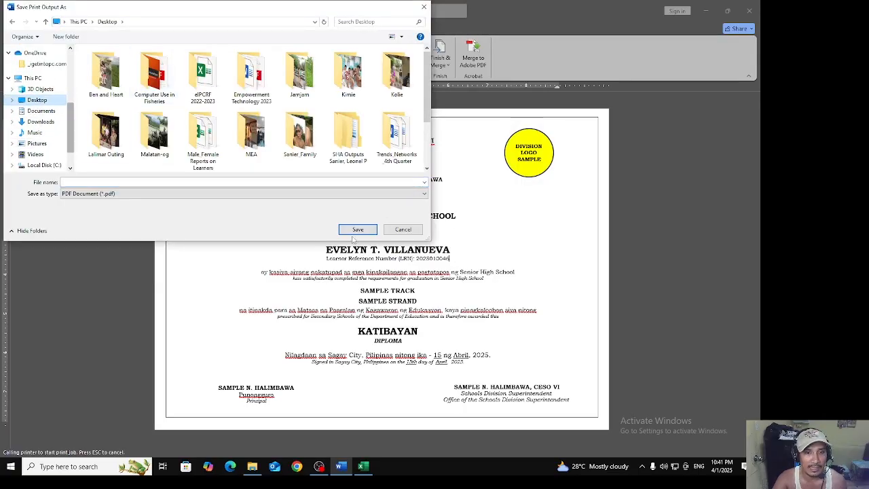
left_click(155, 181)
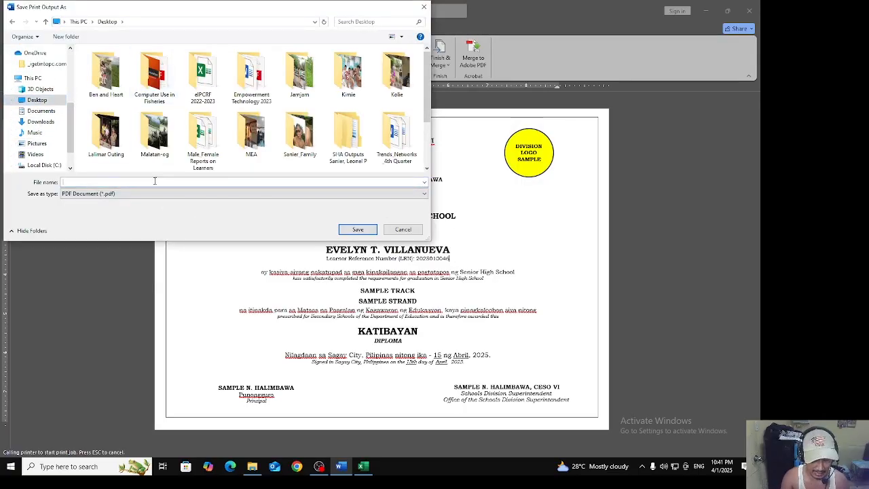
type("Diploma 202")
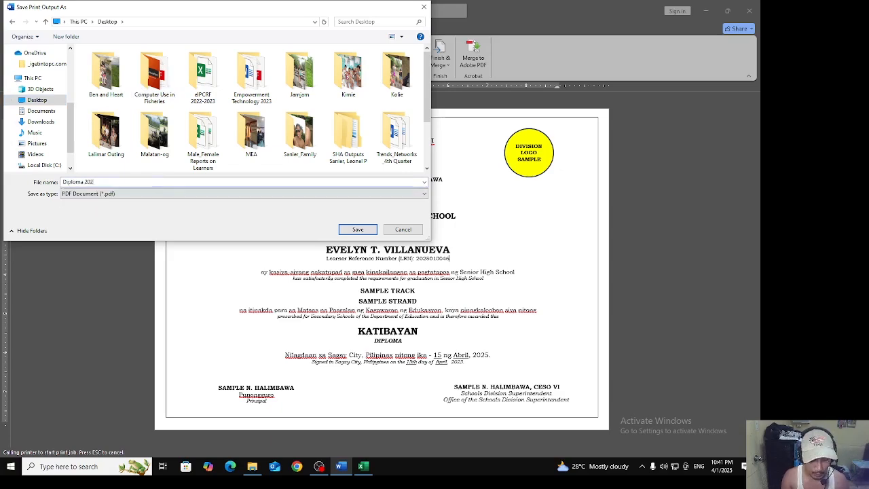
type("4")
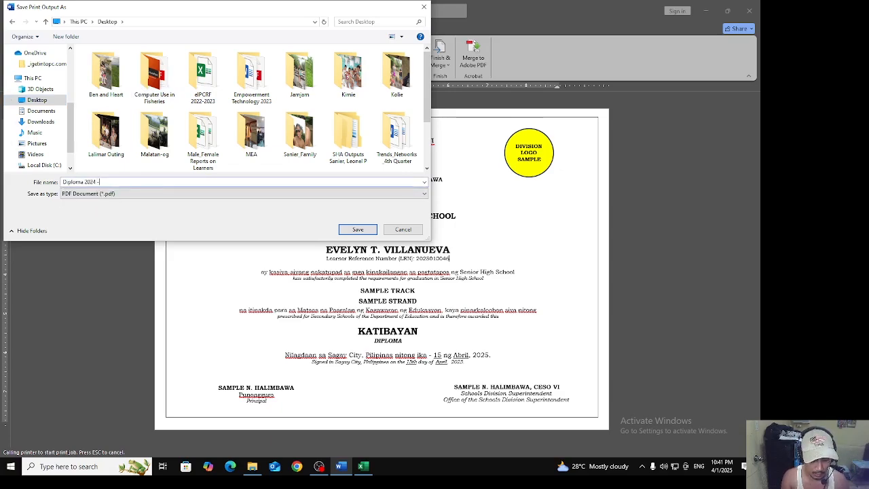
type(" -2025")
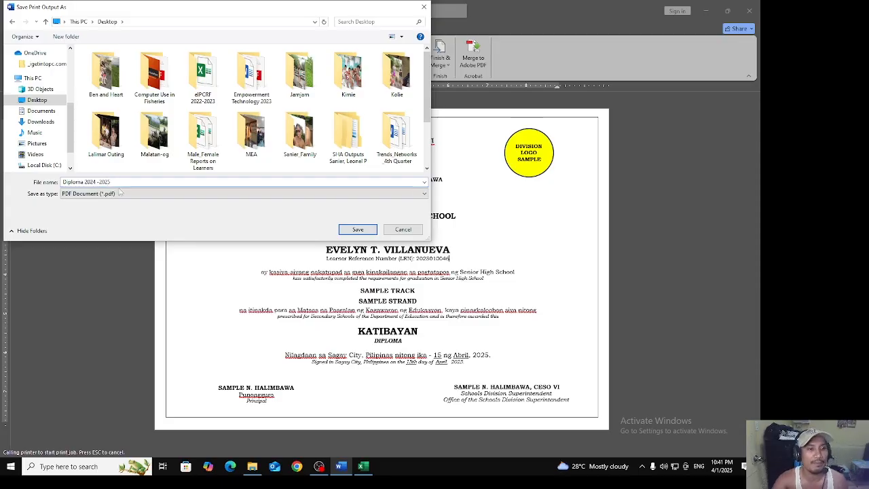
left_click(358, 230)
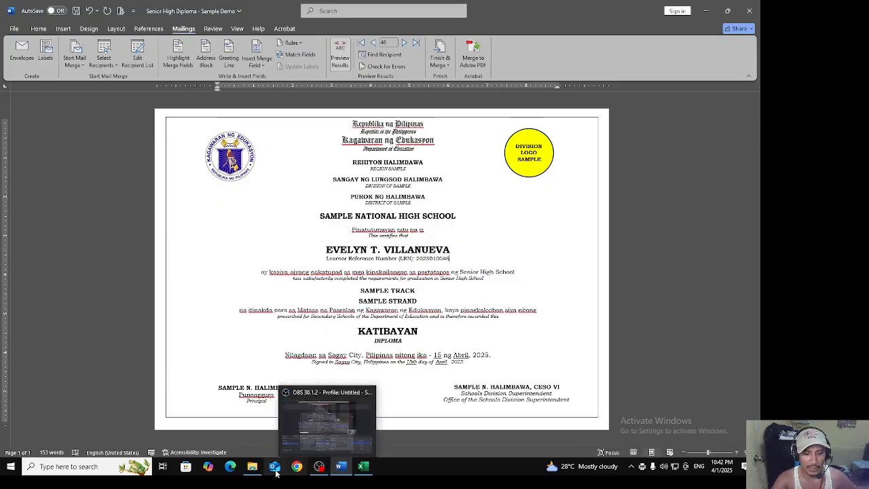
Open the Diploma 2024 -2025 PDF from the Desktop in File Explorer and examine the names and LRNs on its first pages.
left_click(252, 466)
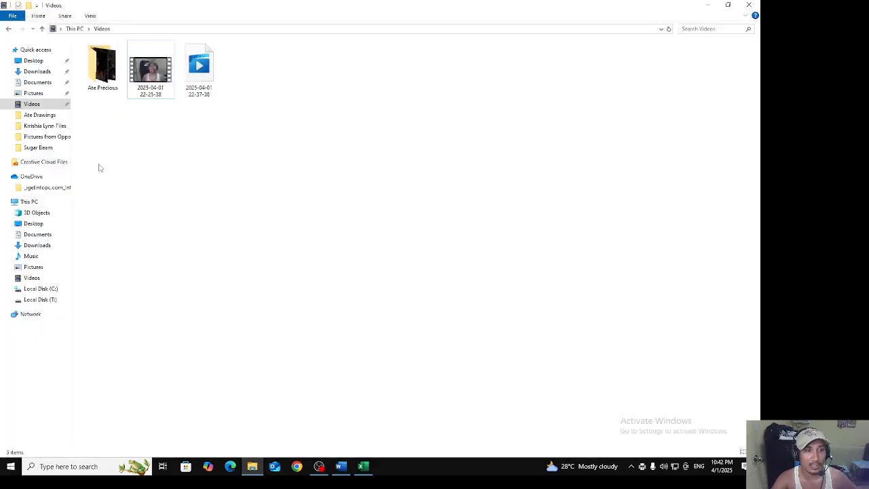
left_click(38, 62)
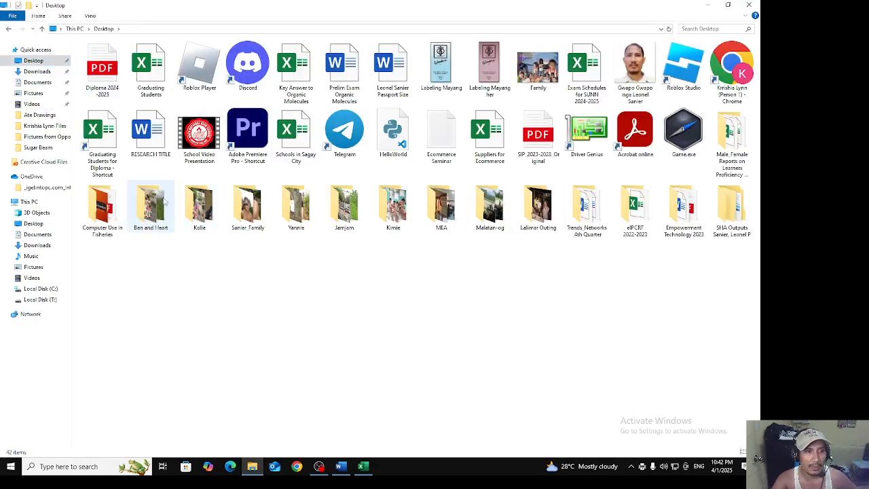
double_click(102, 66)
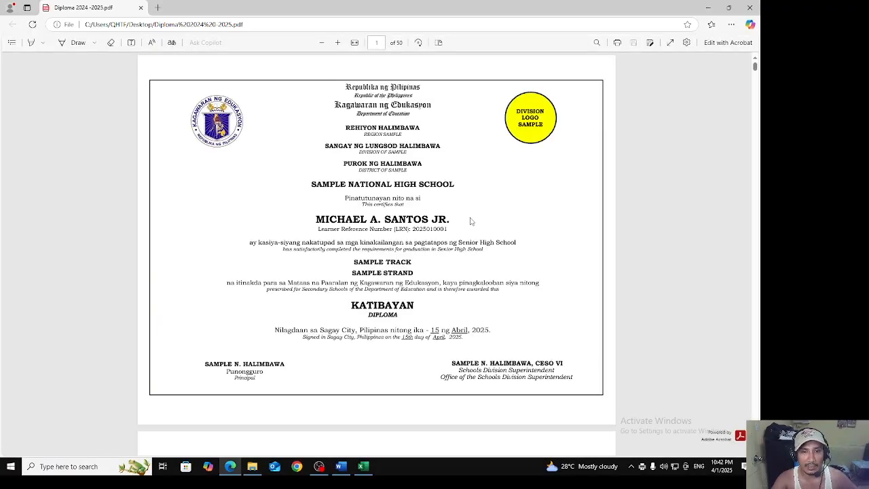
scroll(469, 220, "down", 5)
scroll(470, 220, "down", 7)
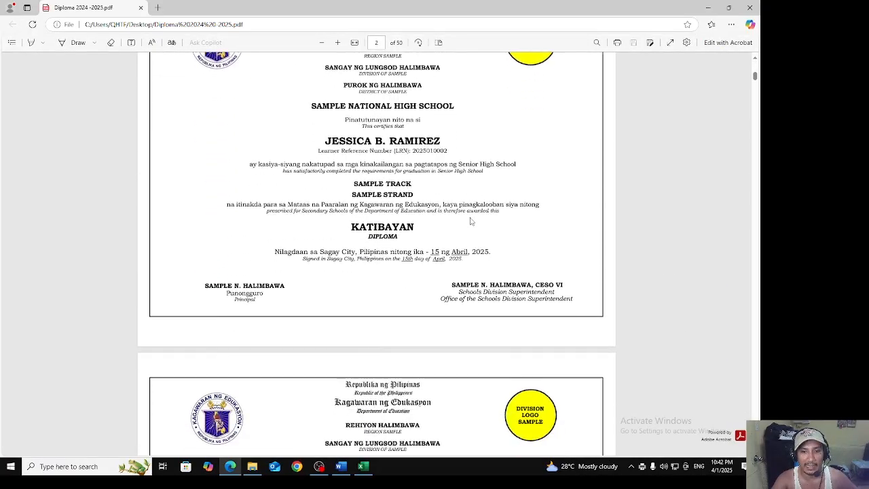
scroll(471, 221, "down", 6)
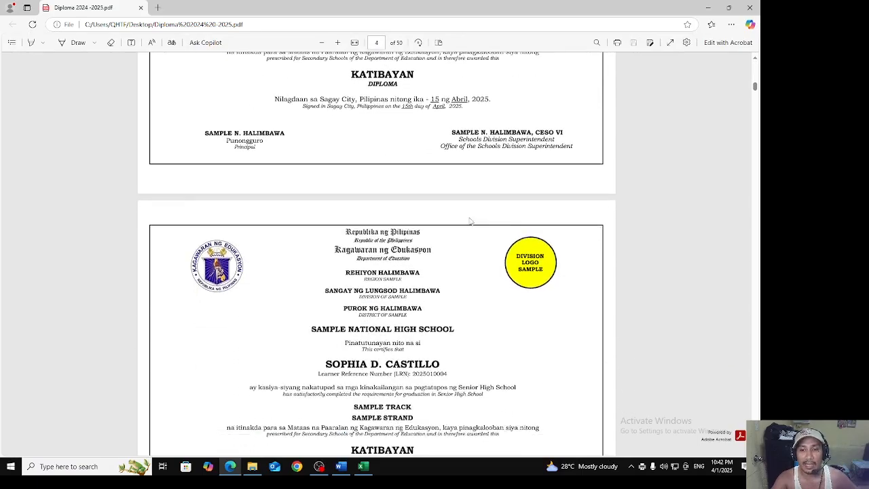
Examine the names and LRNs on the diplomas from page 4 through the start of page 11 of the PDF.
scroll(470, 220, "down", 10)
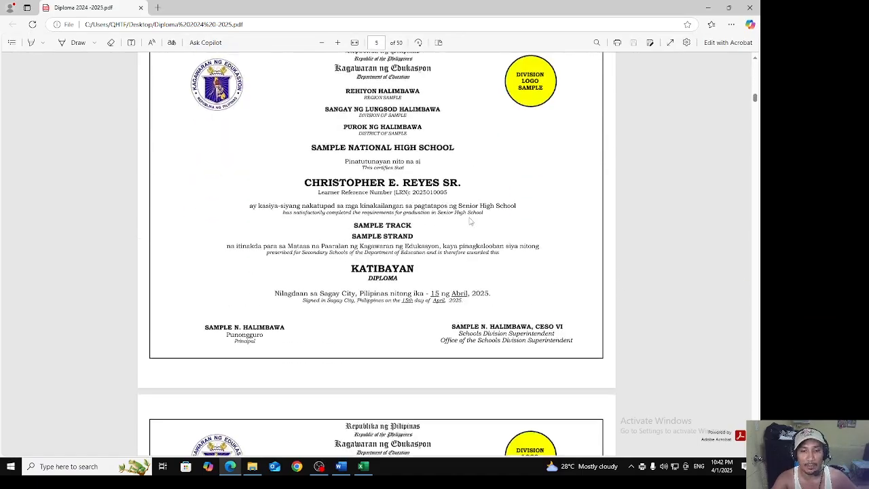
scroll(471, 221, "down", 8)
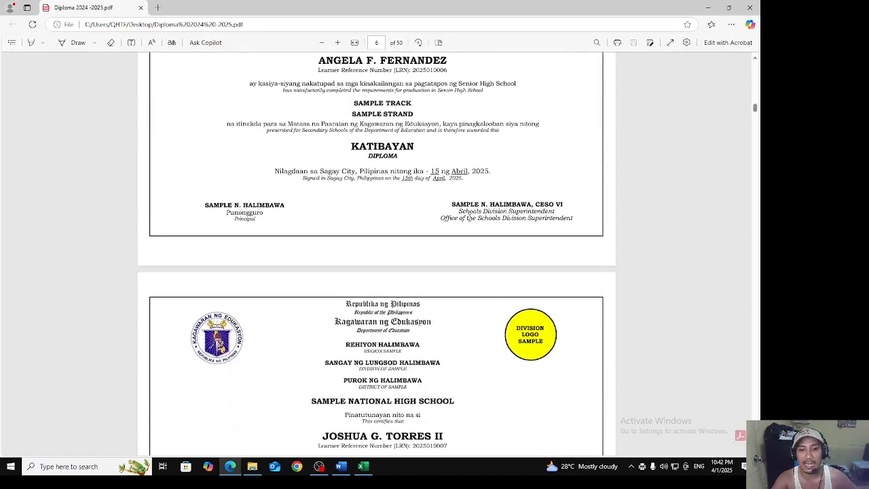
scroll(469, 217, "down", 3)
scroll(465, 220, "up", 2)
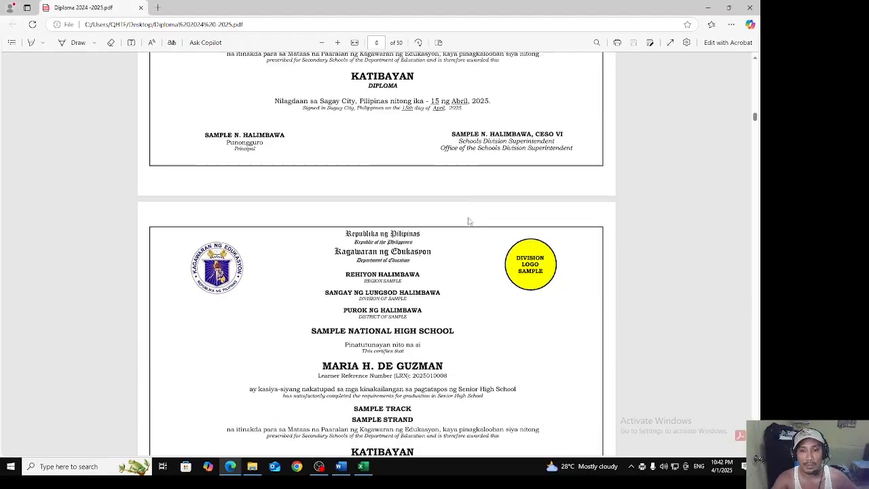
scroll(401, 169, "down", 8)
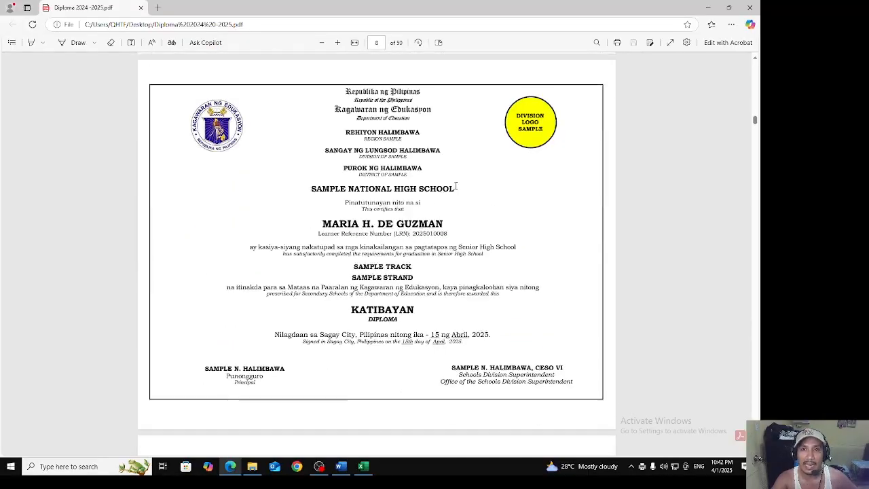
scroll(414, 155, "down", 6)
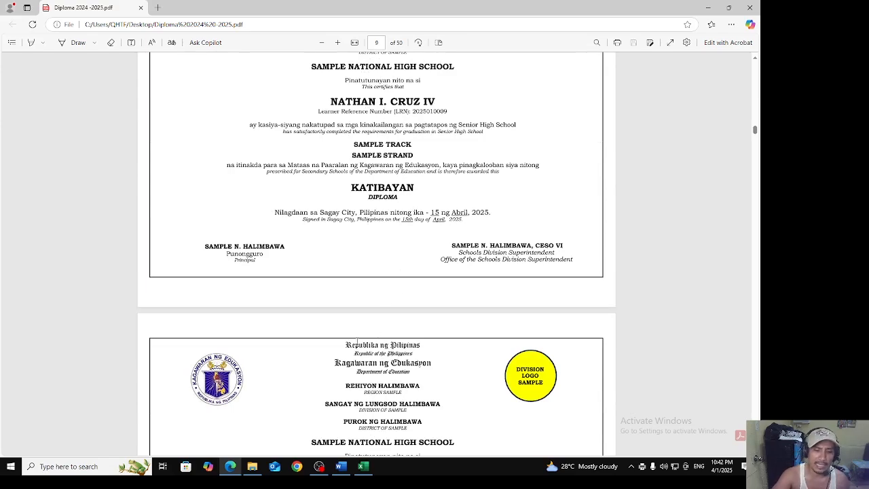
scroll(448, 270, "down", 2)
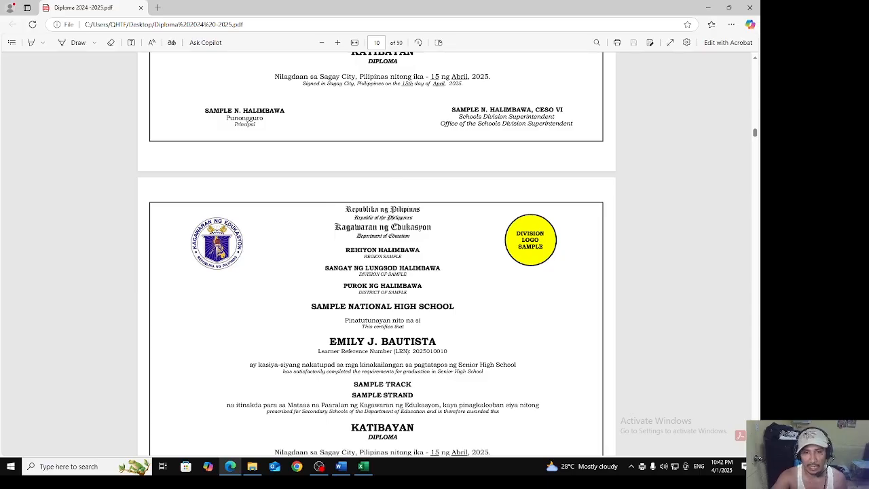
scroll(407, 238, "down", 3)
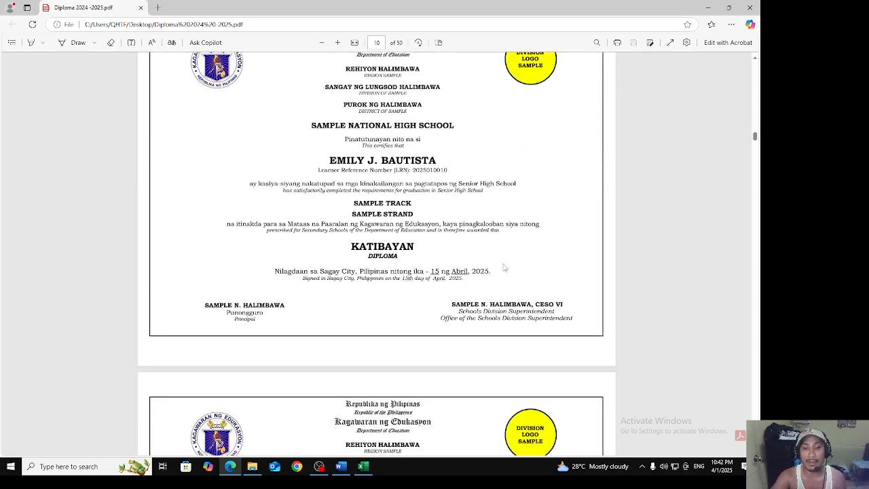
scroll(475, 264, "down", 2)
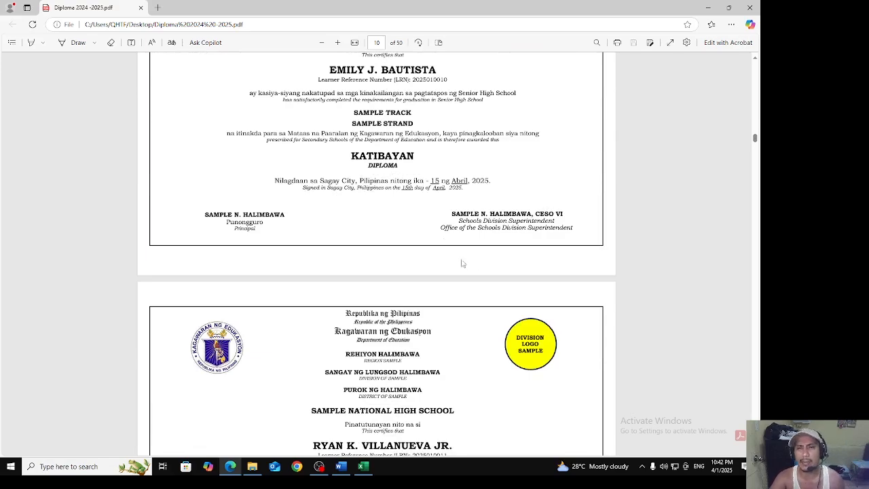
Switch to the Graduating Students workbook in Excel and select the full name in cell B10 of the source list.
left_click(364, 466)
left_click(114, 194)
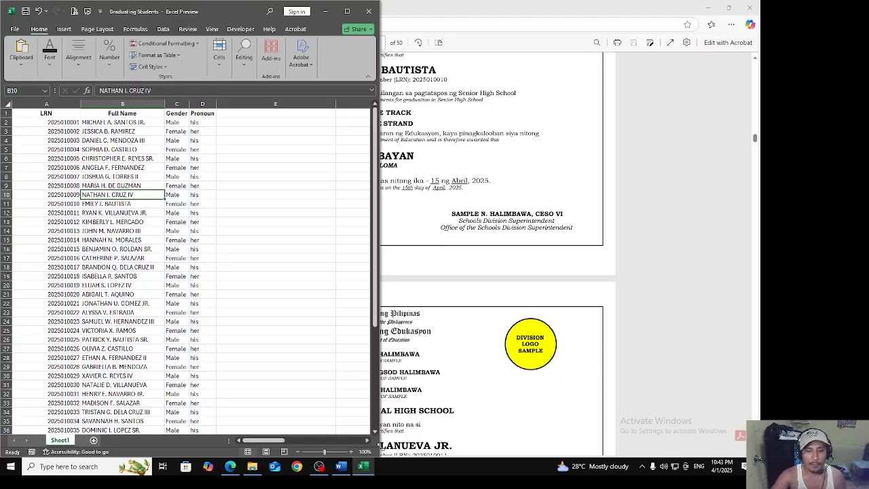
left_click(319, 466)
left_click(49, 349)
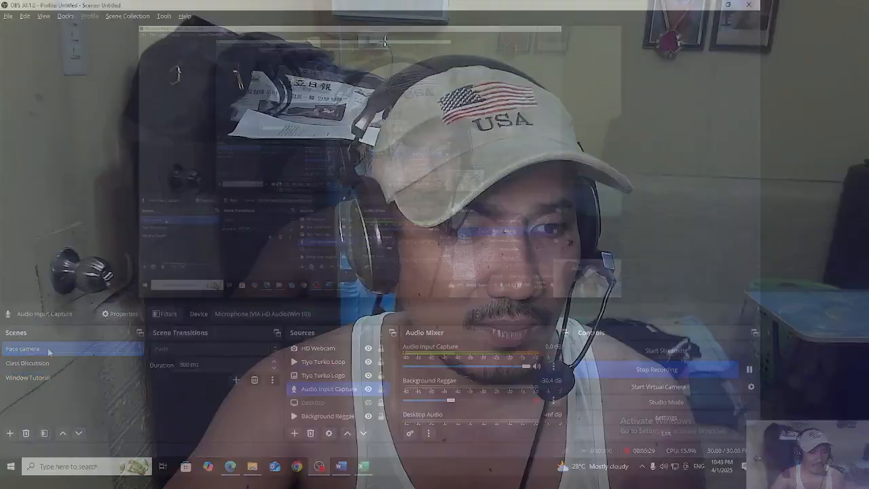